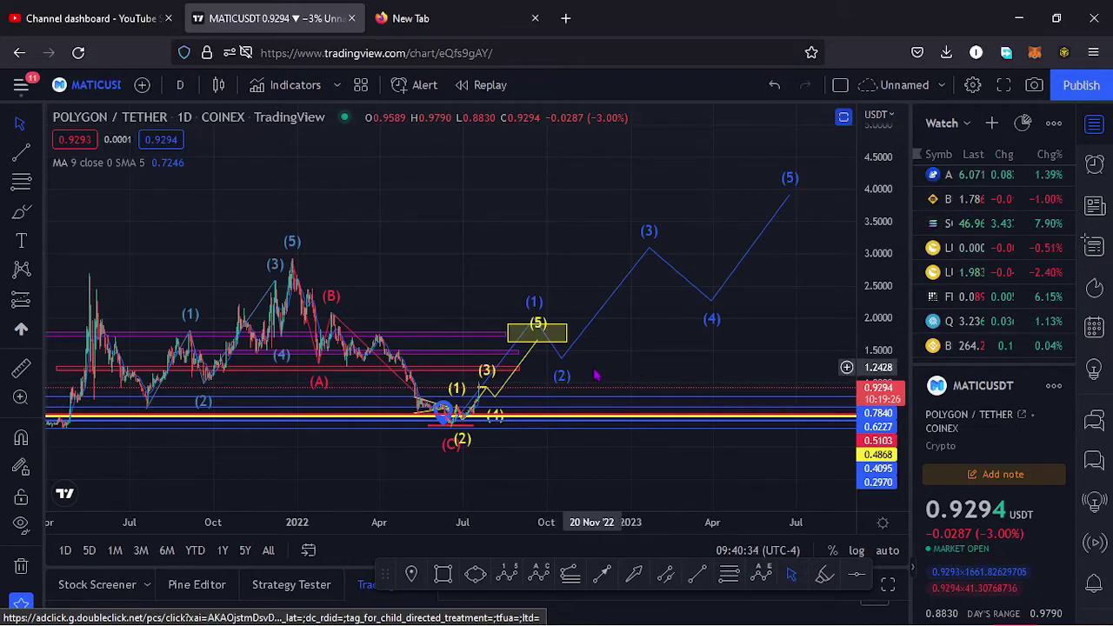
Step: Hide the watchlist and review the projected blue wave count from (1) to (5) on the daily chart
click(1094, 125)
drag(657, 273, 665, 223)
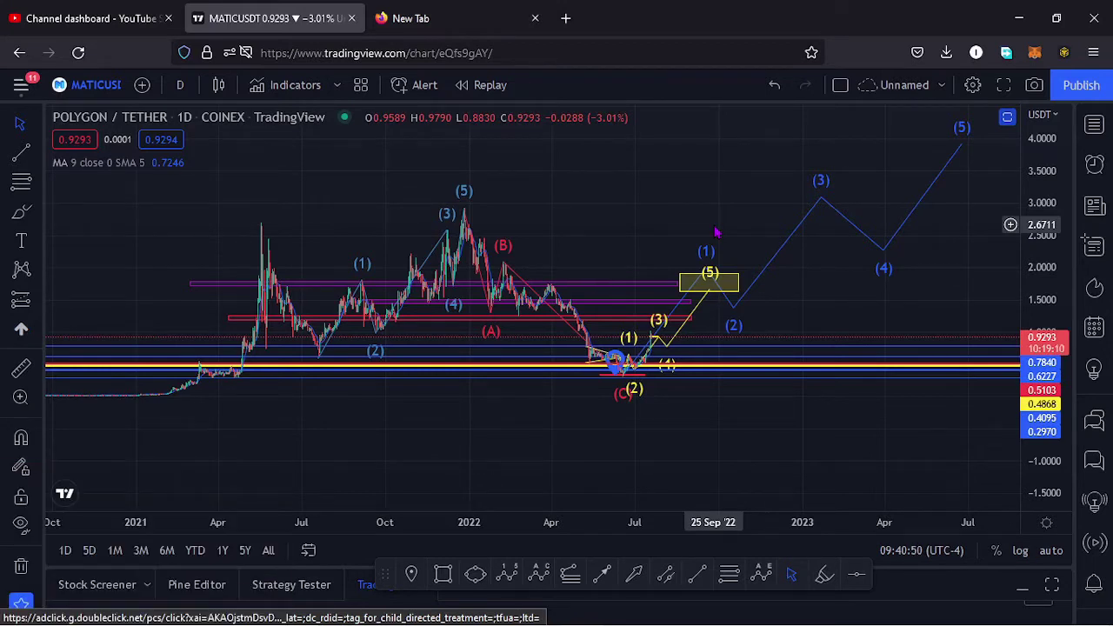
drag(716, 232, 565, 253)
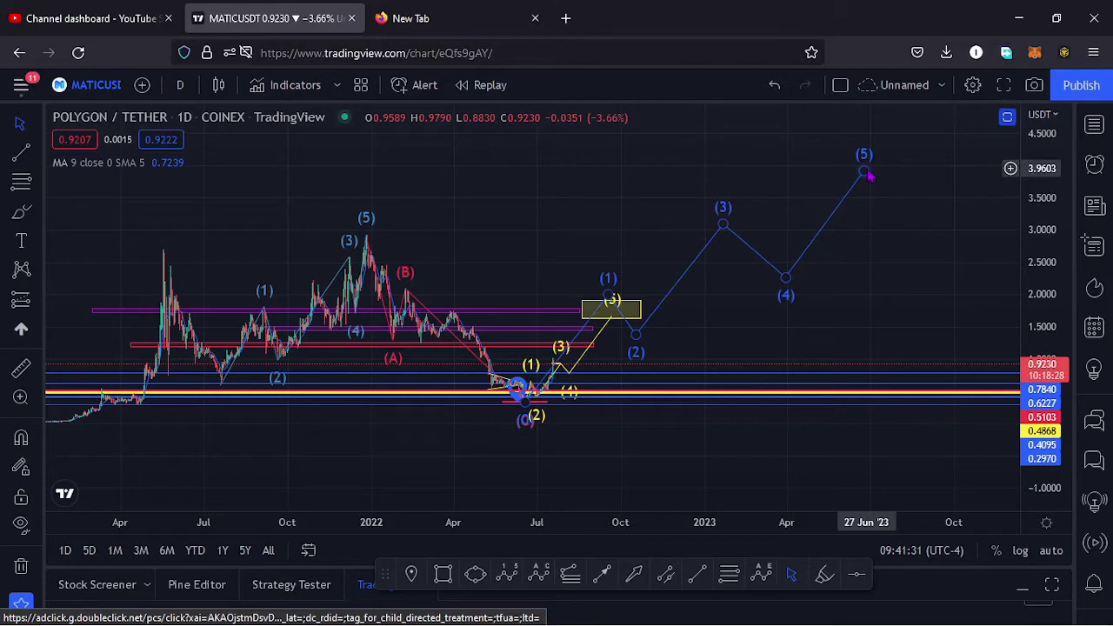
drag(706, 318, 788, 275)
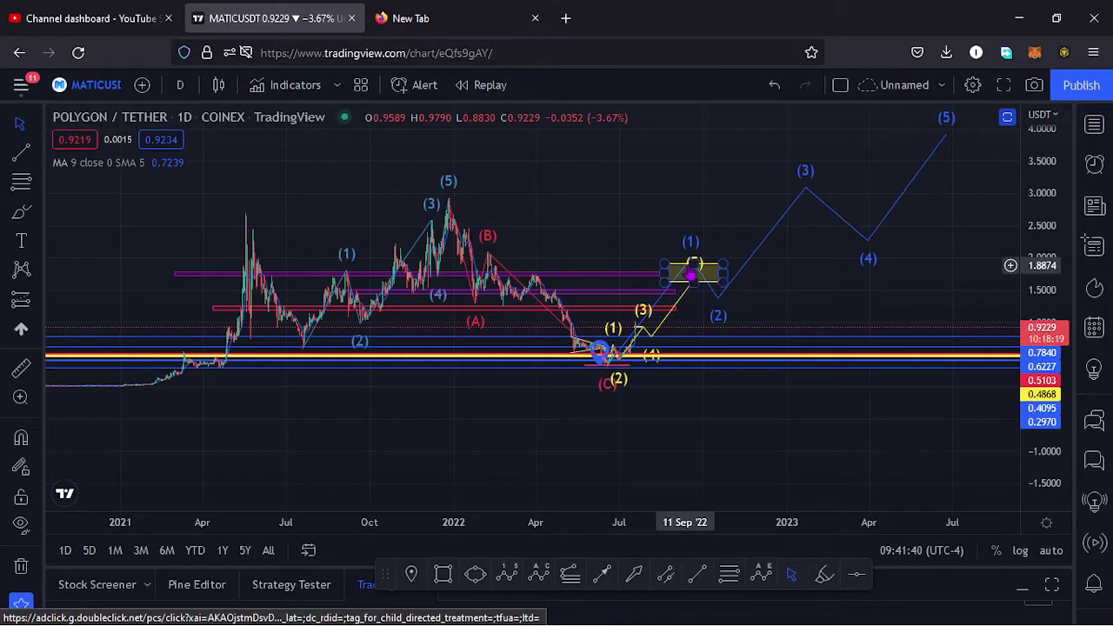
drag(760, 301, 797, 286)
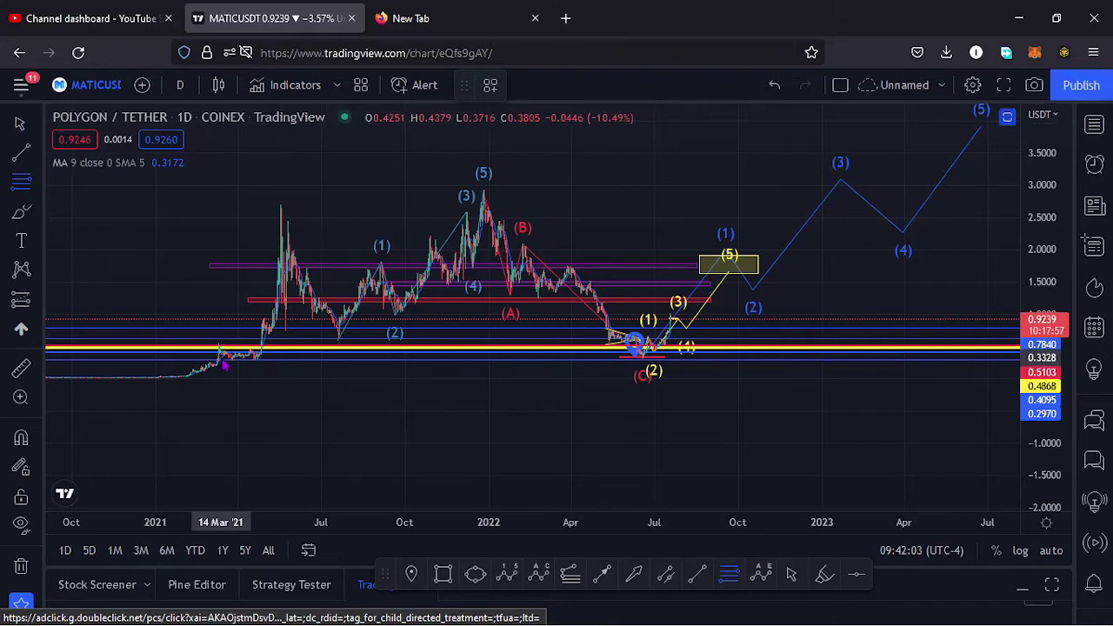
Step: Draw a Fibonacci retracement from the March 2021 low at about 0.3328 to the wave (5) high at about 2.9239, and delete it
click(223, 359)
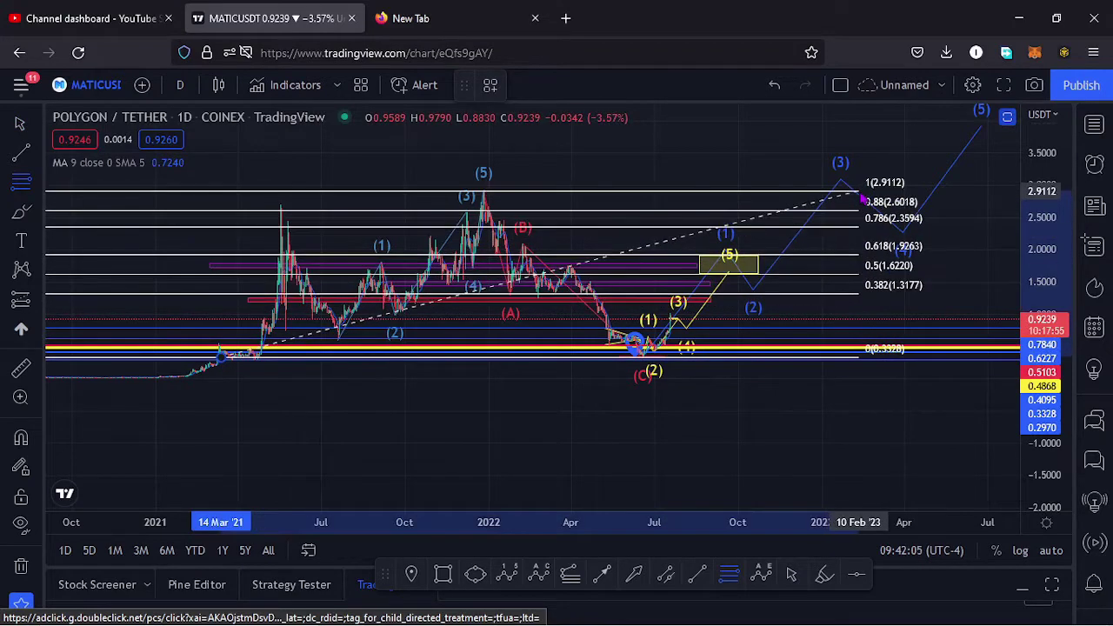
click(863, 195)
drag(1045, 290, 1043, 294)
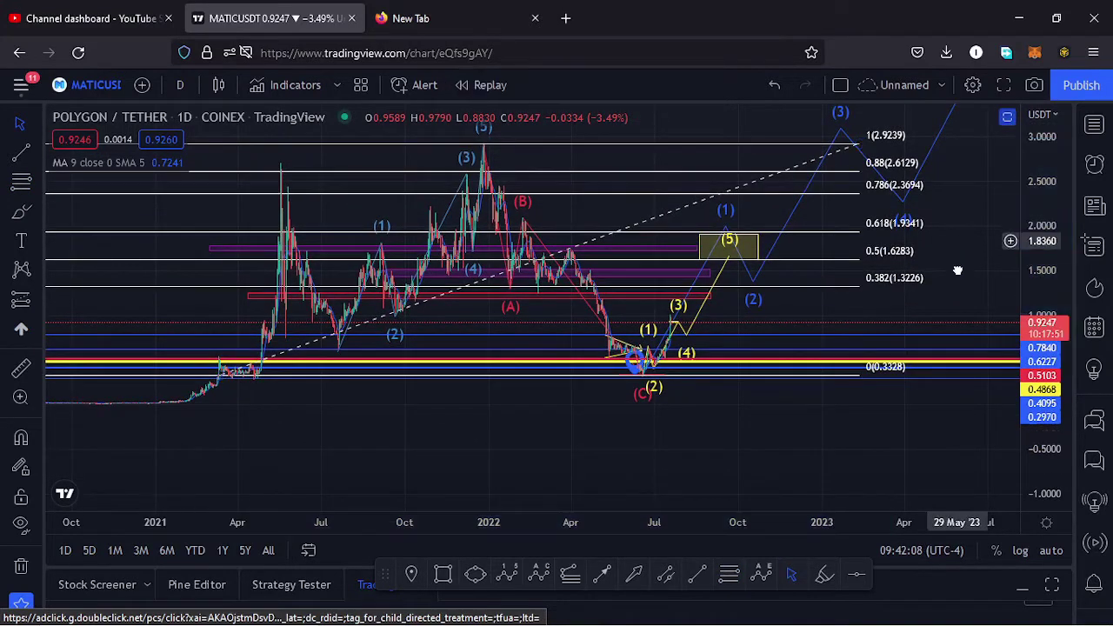
drag(940, 244, 945, 311)
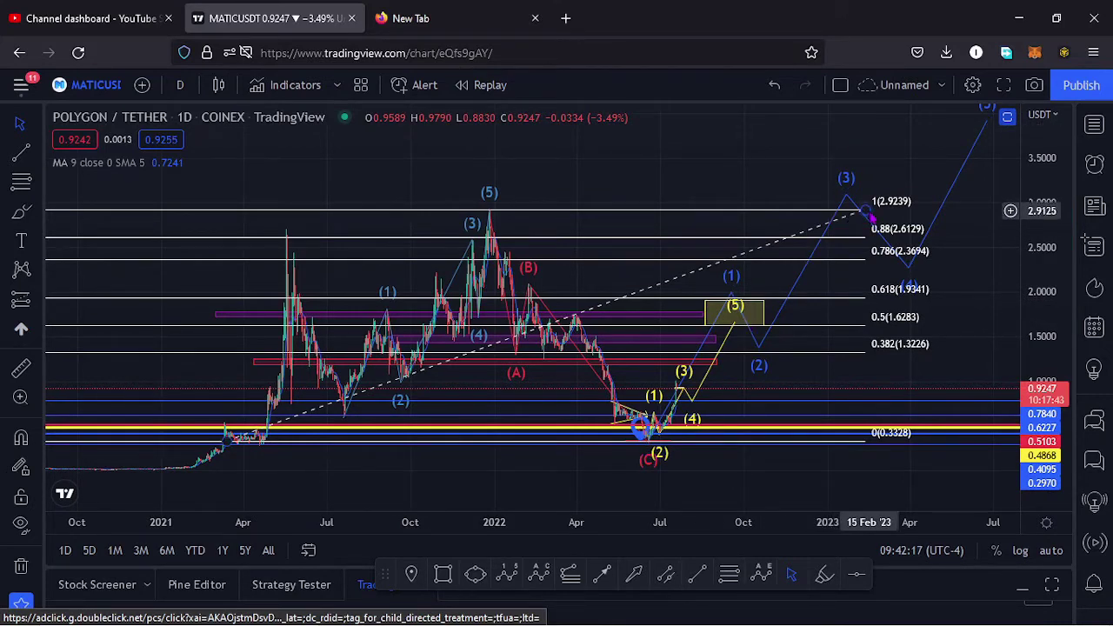
click(867, 211)
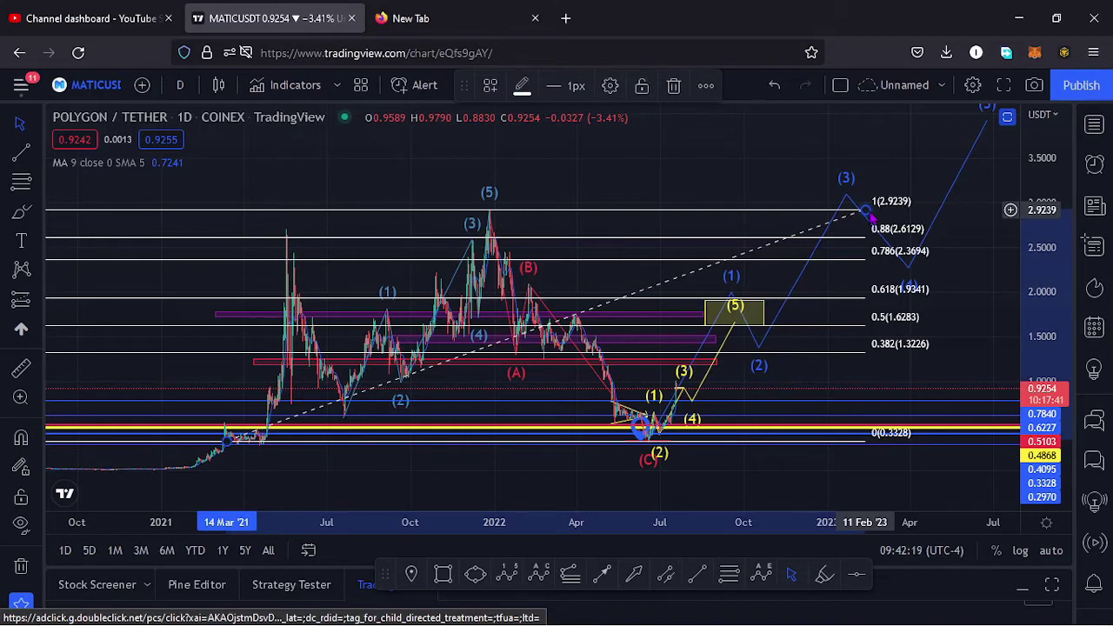
key(Delete)
Step: Change the MATICUSDT chart interval to 4 hours
drag(826, 351, 870, 266)
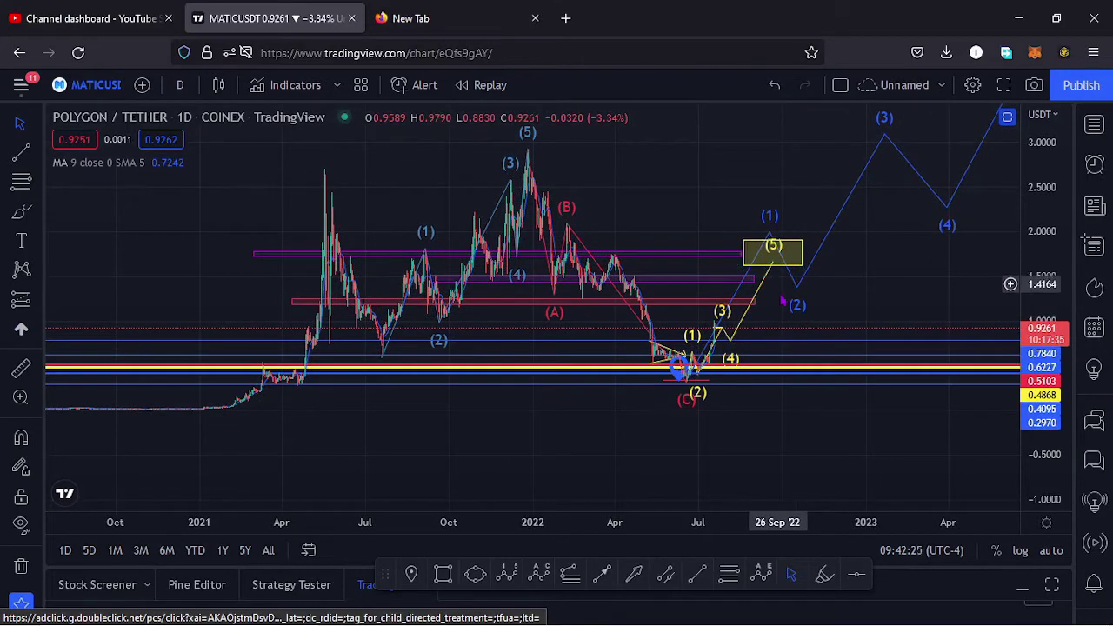
click(186, 87)
click(200, 537)
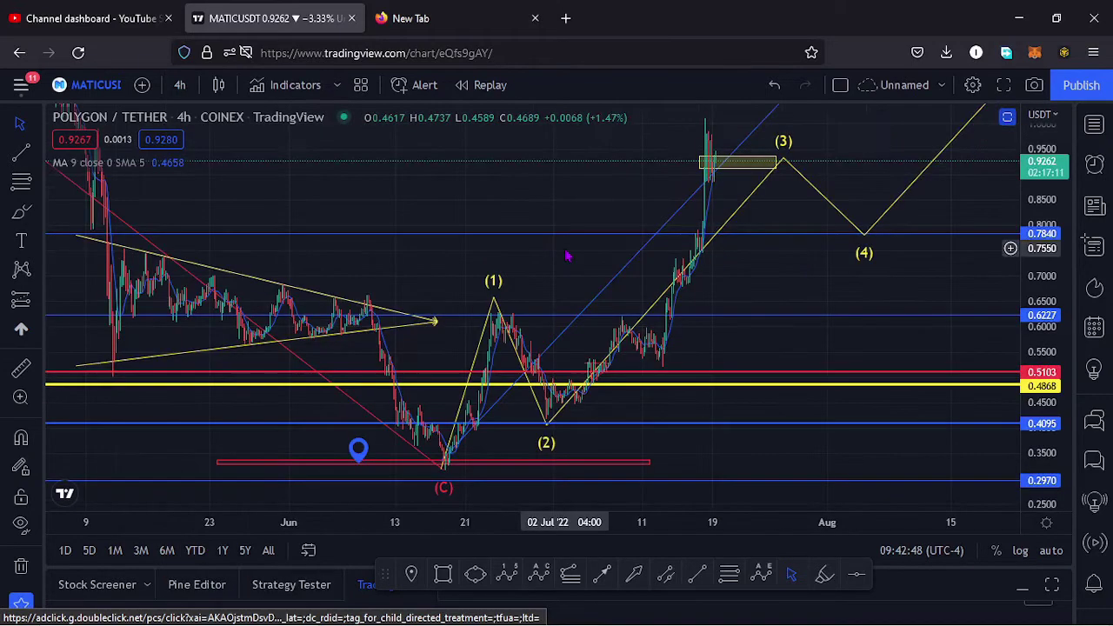
Step: Examine the yellow wave count from the (C) low through (1) and (2) up to (3) on the 4-hour chart
scroll(497, 365, up, 1)
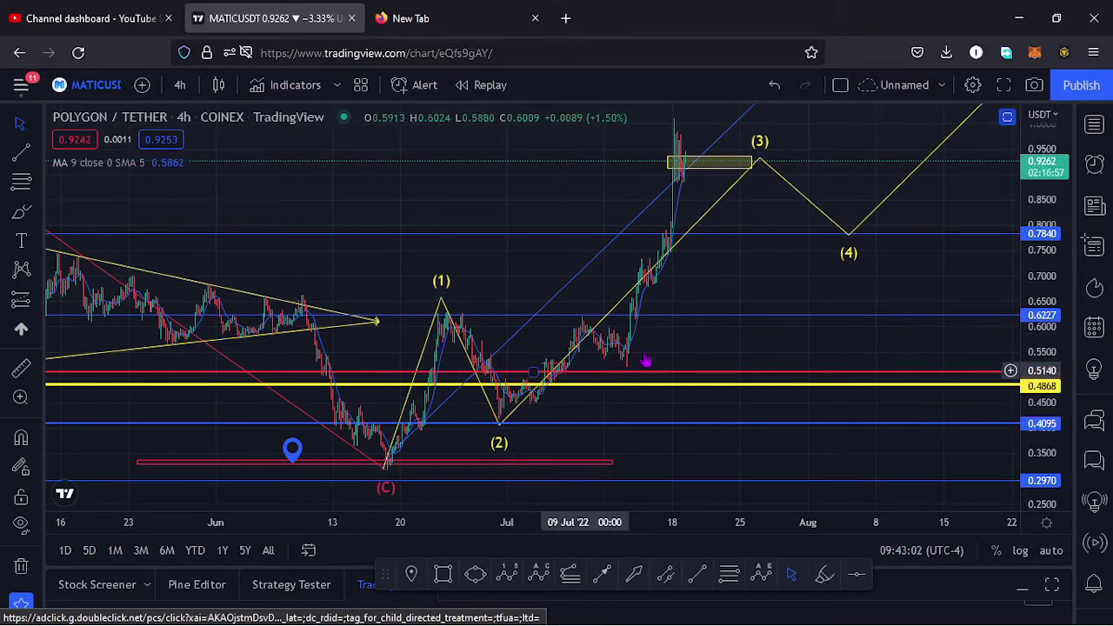
drag(684, 298, 626, 321)
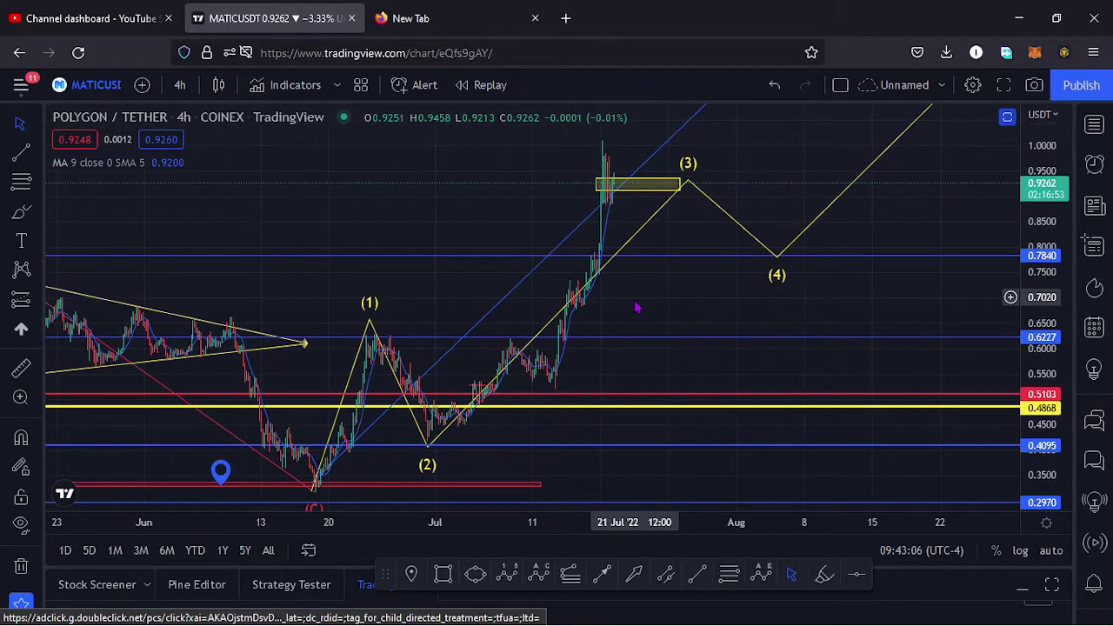
scroll(1039, 214, down, 2)
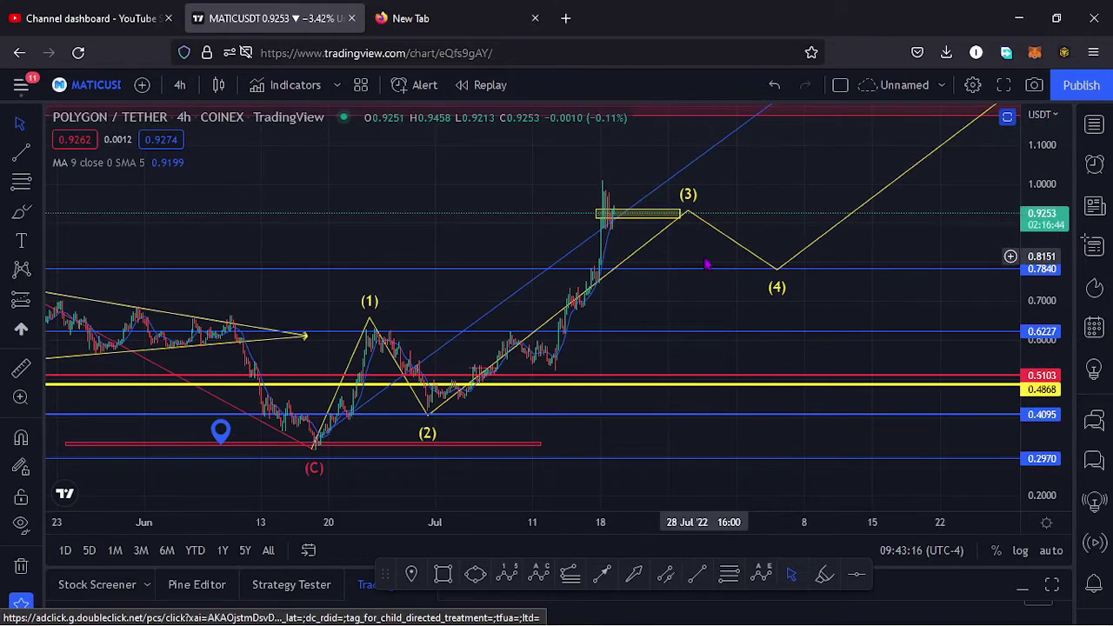
scroll(649, 272, down, 3)
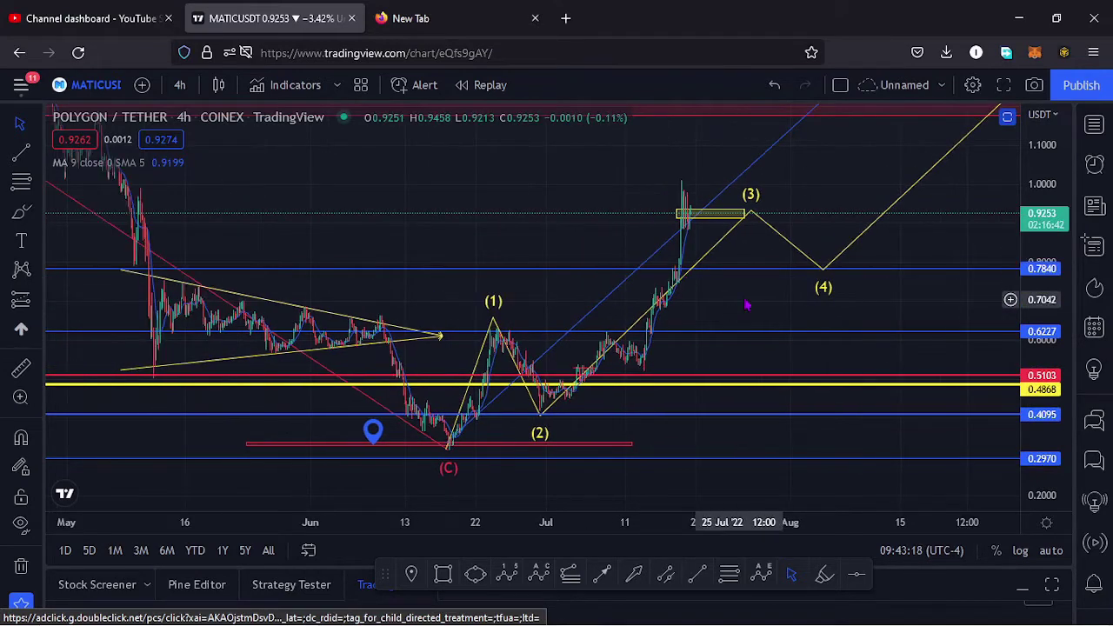
drag(721, 303, 795, 268)
scroll(491, 337, up, 2)
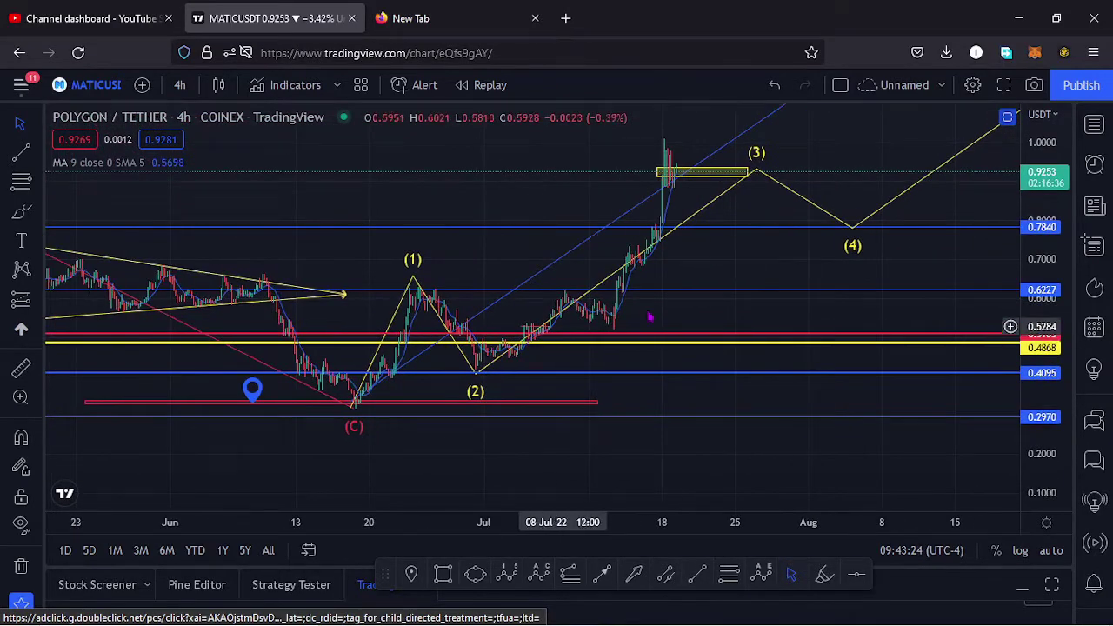
drag(670, 311, 862, 278)
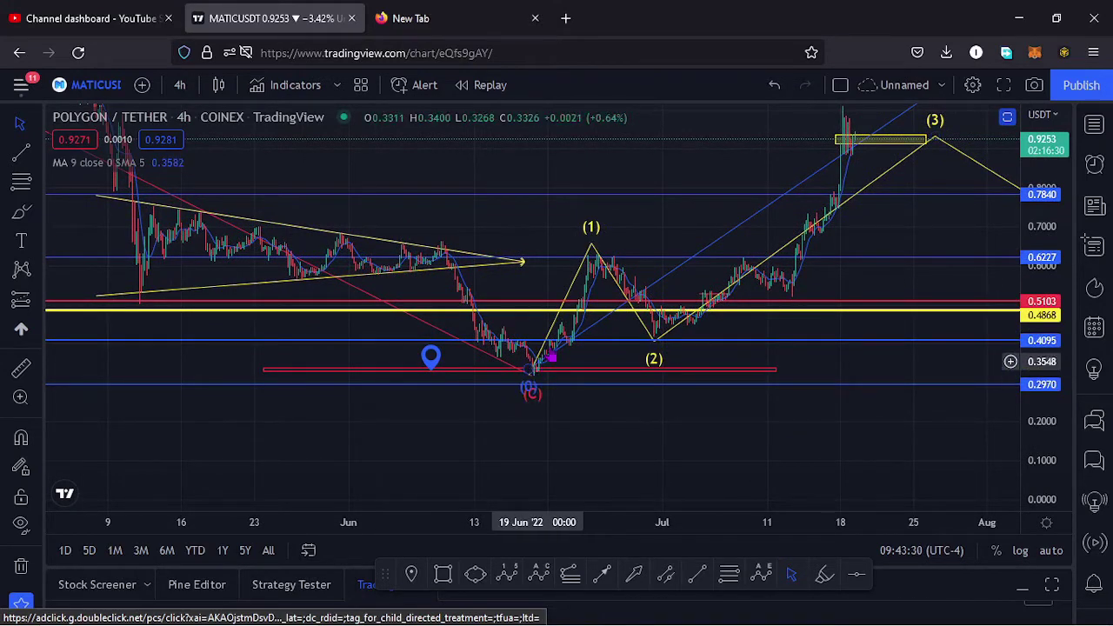
click(599, 254)
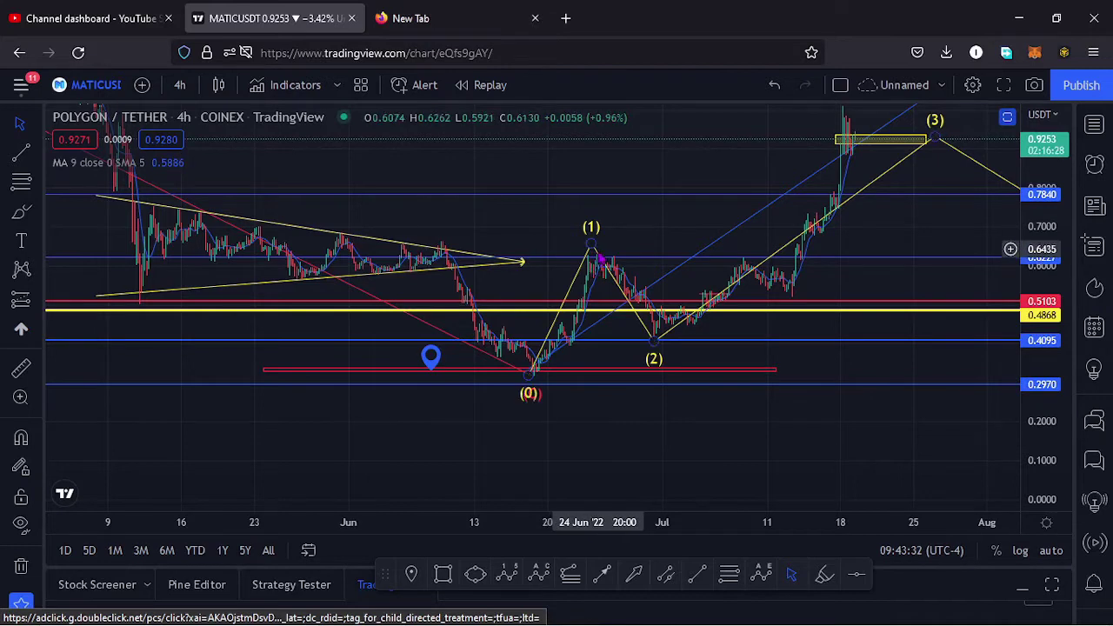
click(595, 257)
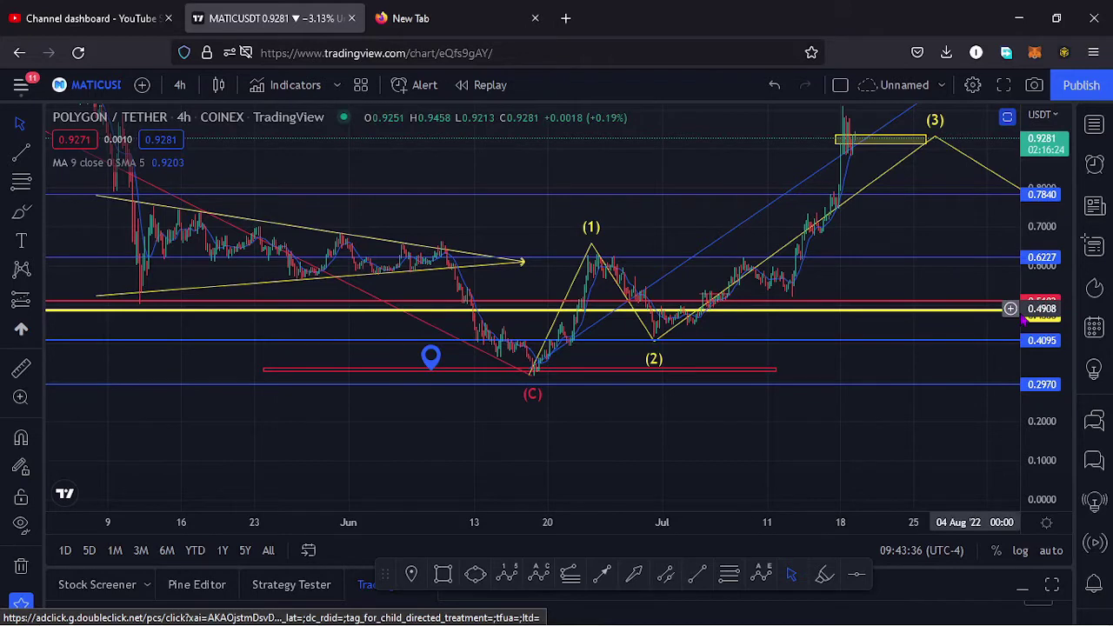
Step: Draw a Fibonacci retracement from the wave (1) high at about 0.6349 down to the wave (C) low at about 0.3162
drag(1050, 319, 1050, 330)
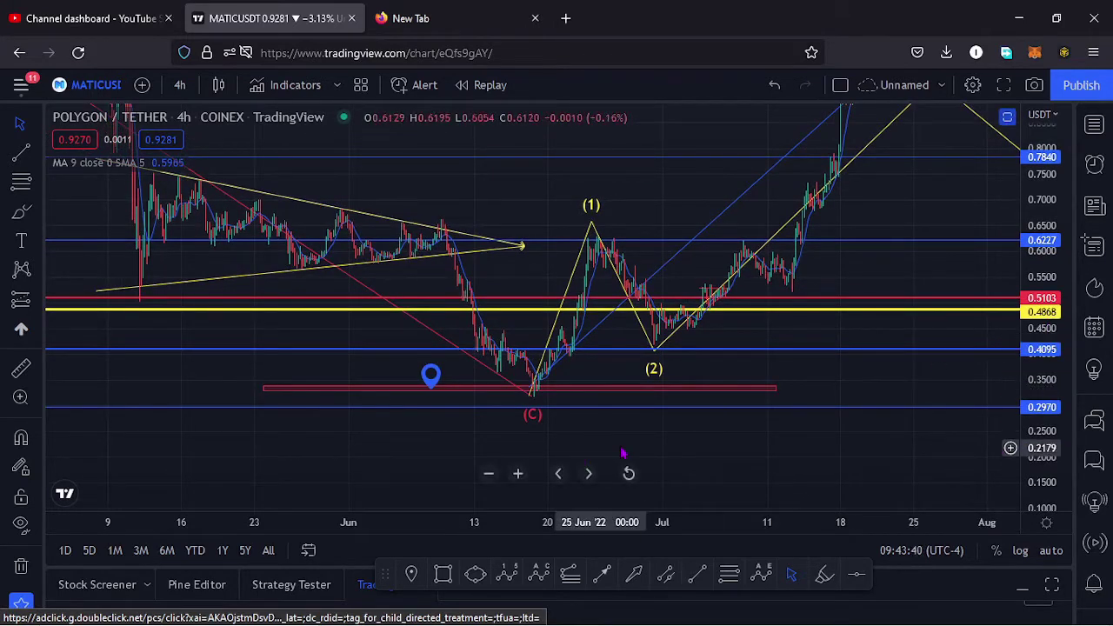
click(729, 576)
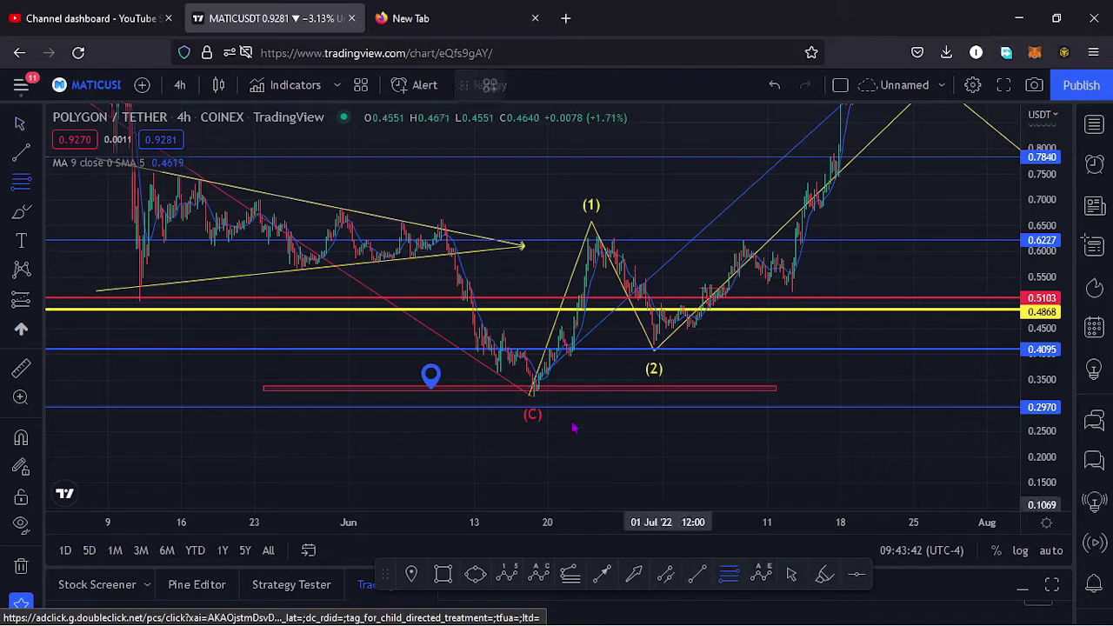
click(596, 235)
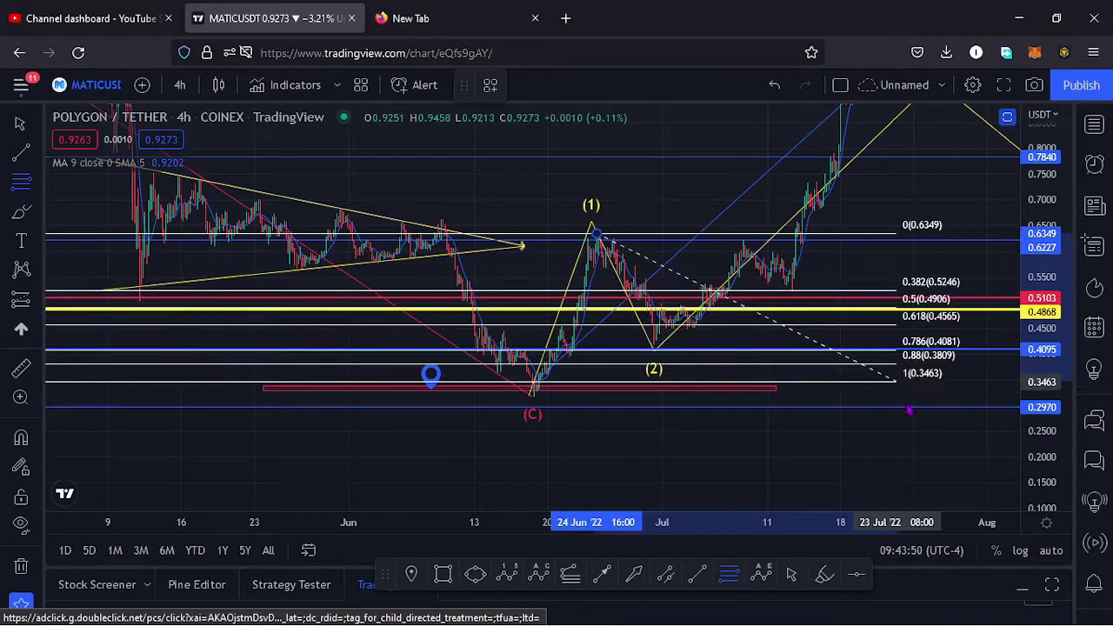
click(951, 402)
drag(1040, 392, 1041, 347)
scroll(708, 278, up, 2)
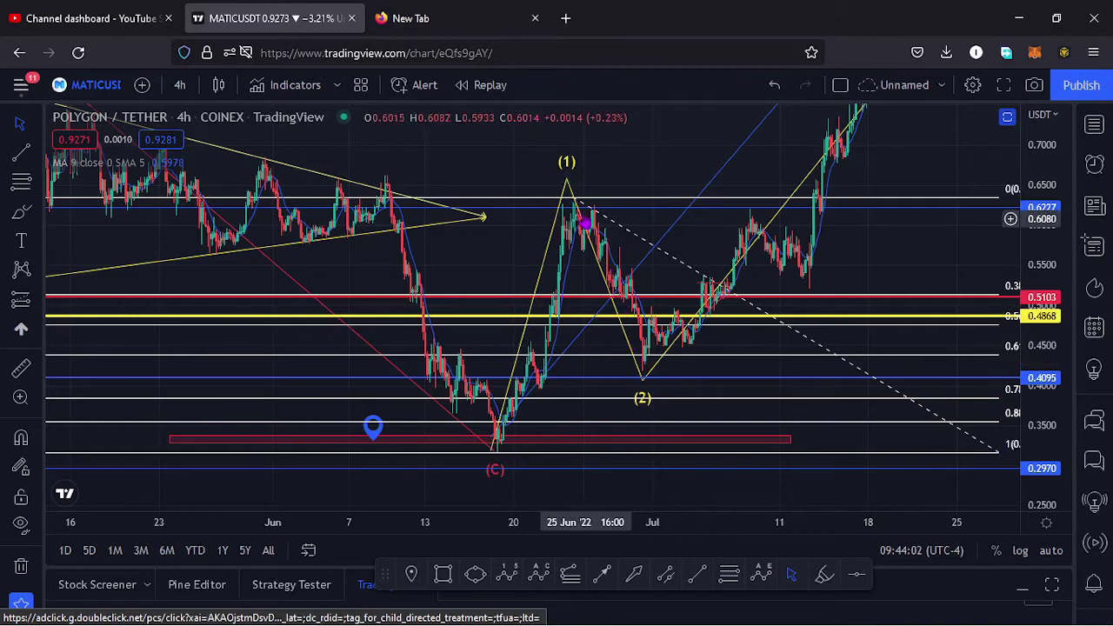
drag(848, 338, 765, 339)
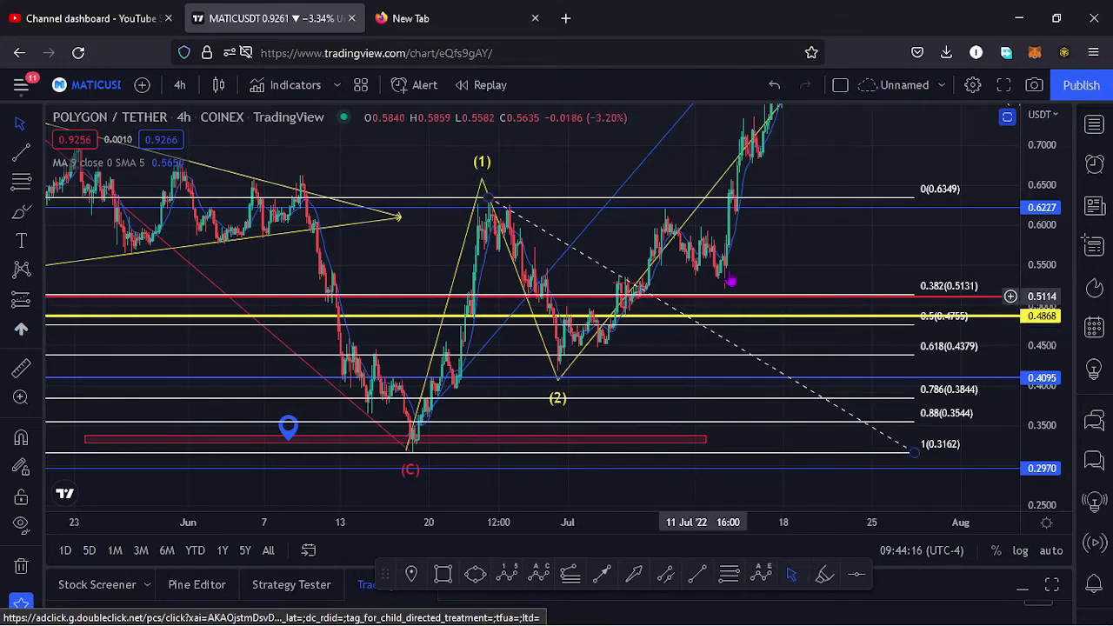
drag(788, 258, 736, 301)
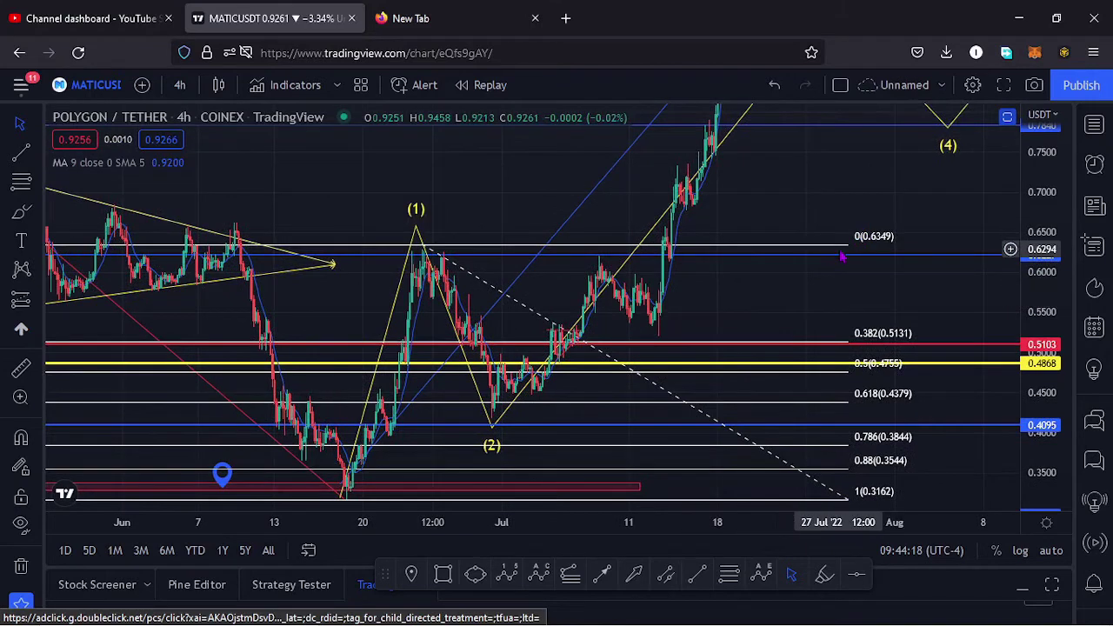
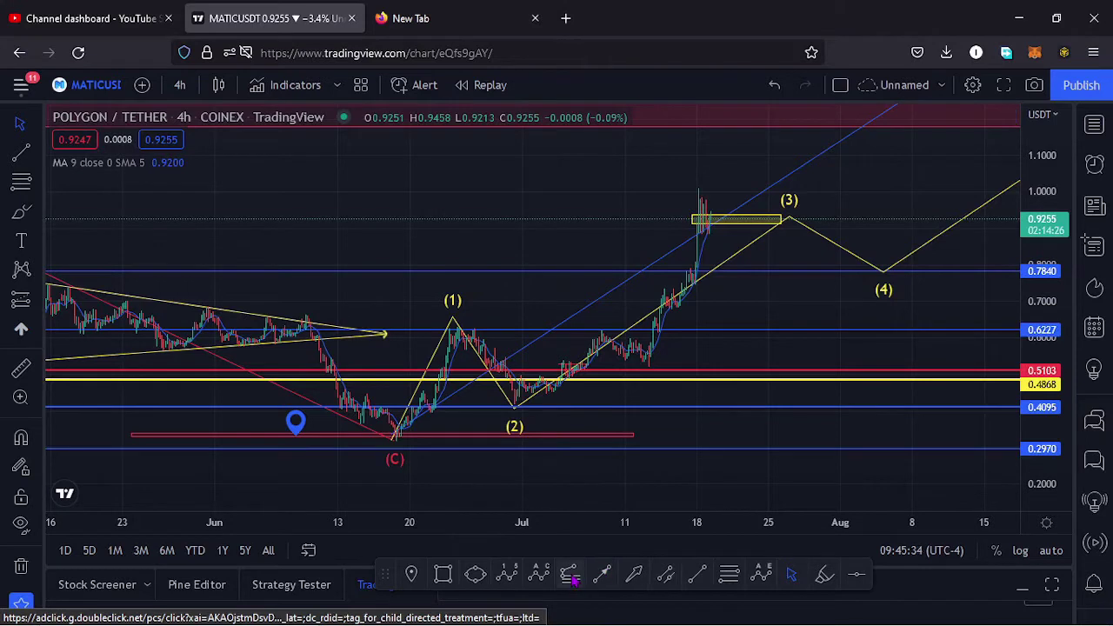
Step: Draw a trend-based Fibonacci extension from the (C) low at about 0.3233, through the (1) high at about 0.6383, to the (2) low at about 0.4194
click(571, 578)
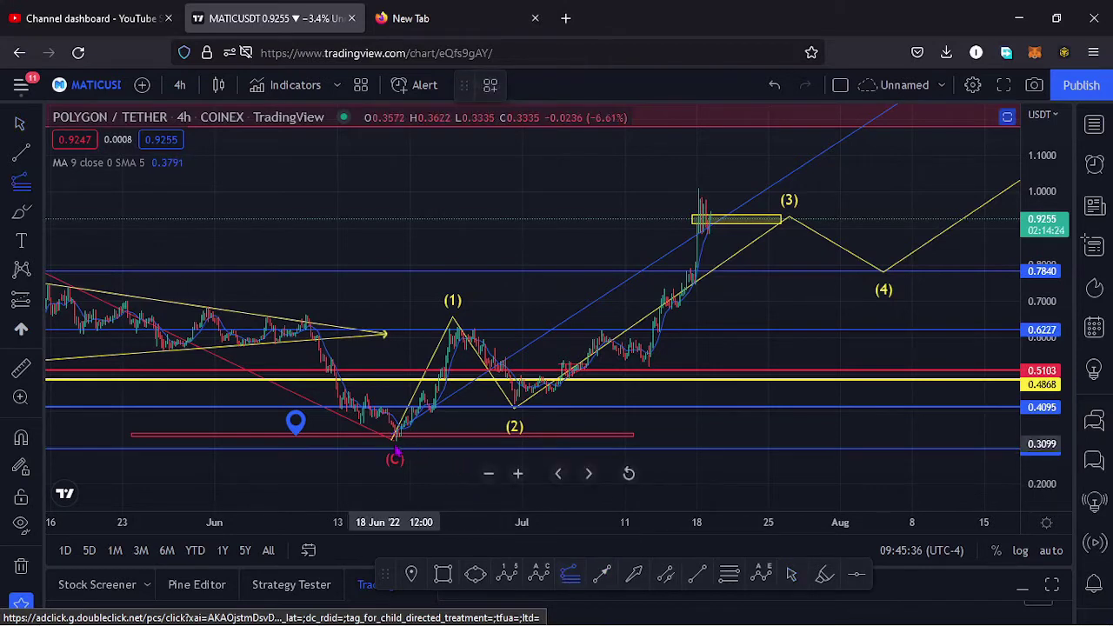
click(418, 429)
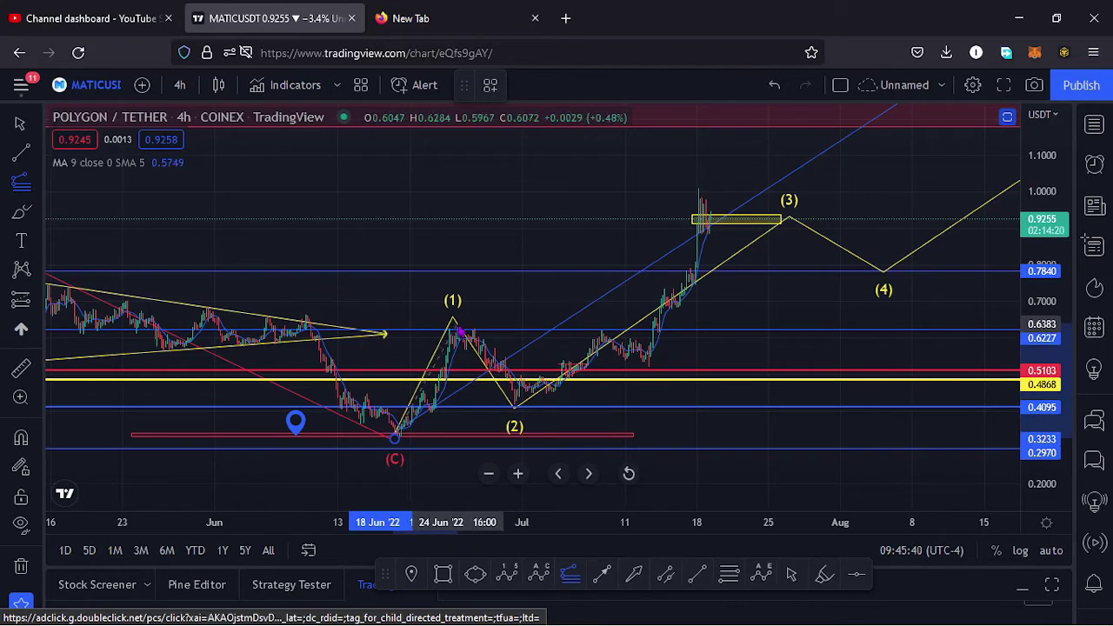
click(455, 324)
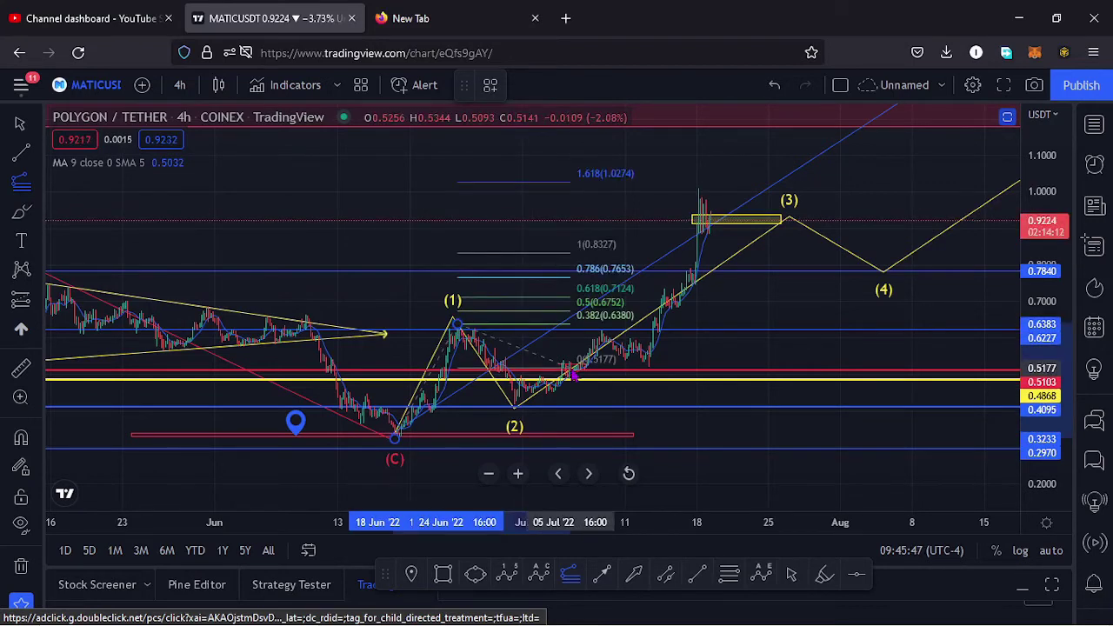
click(746, 409)
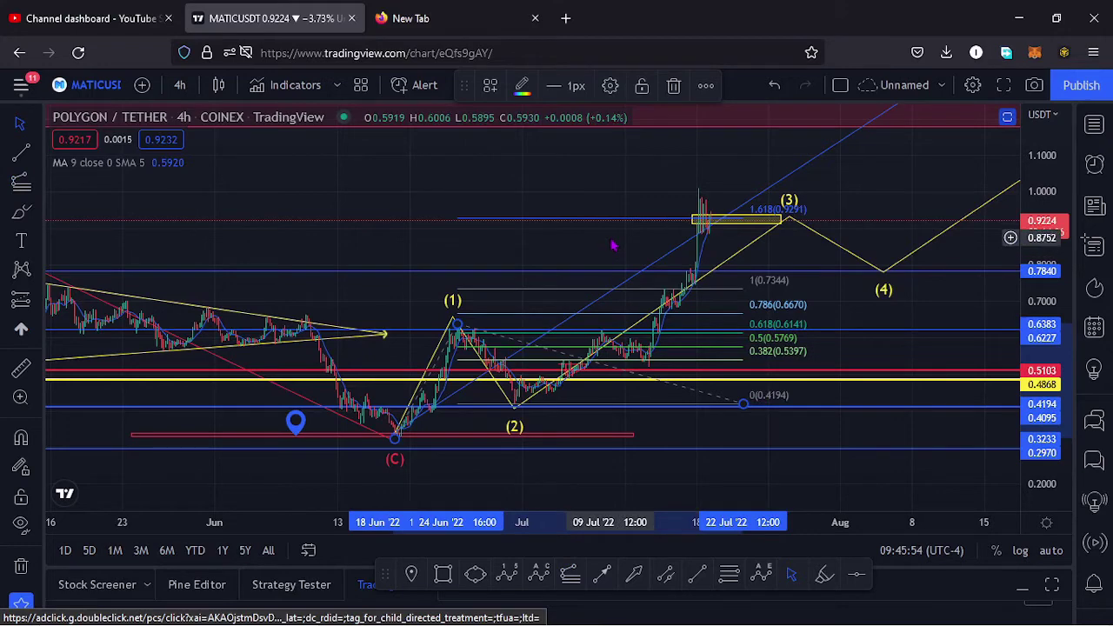
Step: Examine the extension's 1.618 level against the yellow wave (3) zone, the projected wave (4) and the resistance zones above
drag(613, 246, 569, 247)
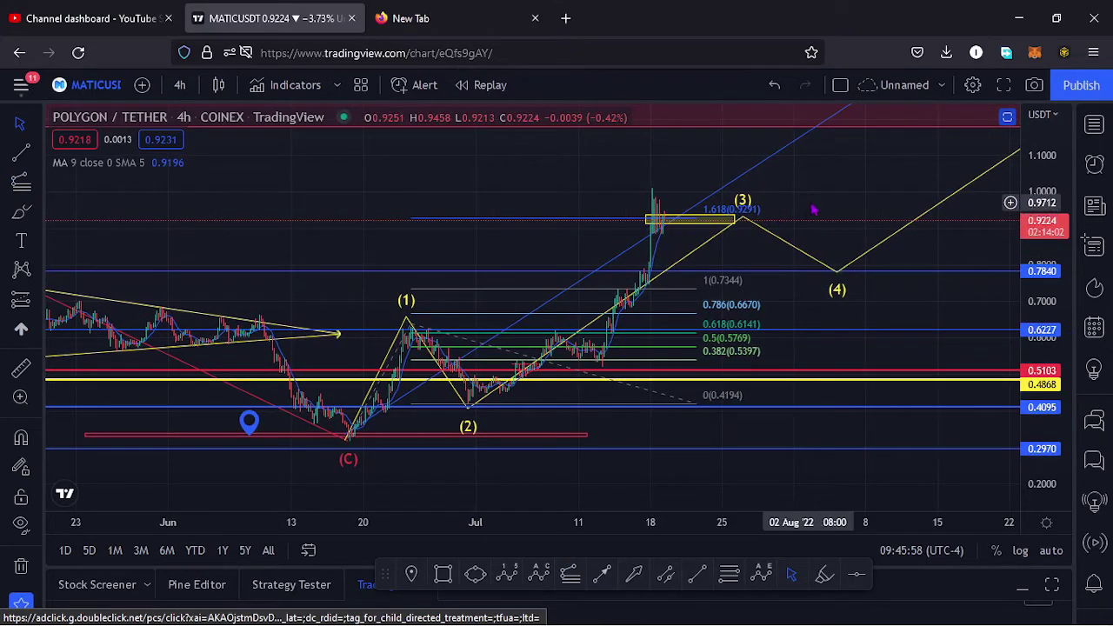
drag(779, 202, 678, 227)
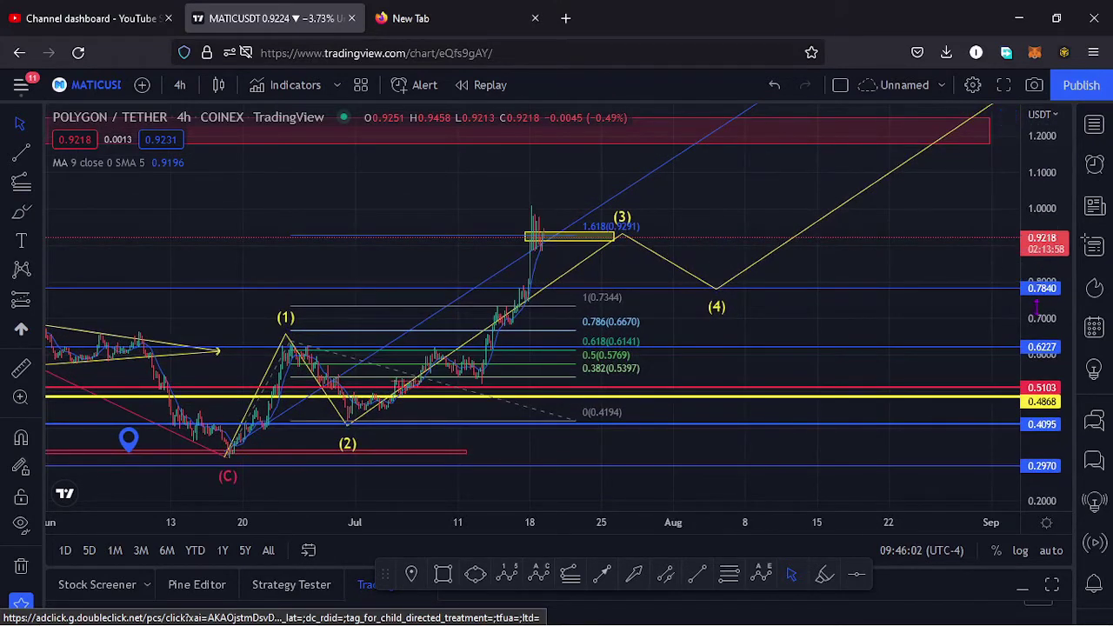
drag(1037, 305, 1036, 283)
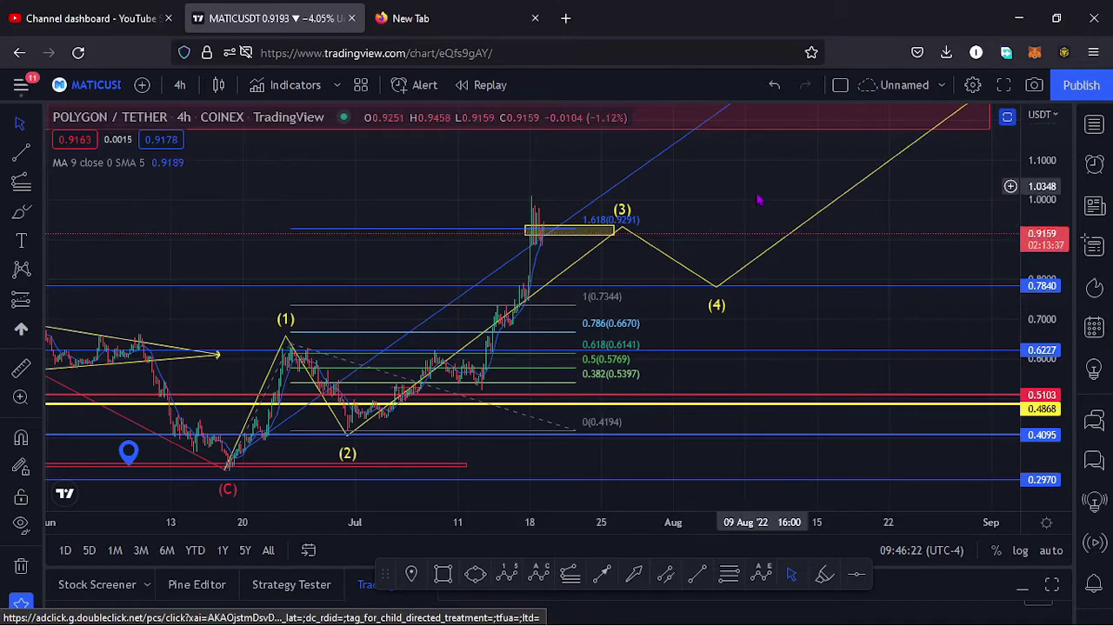
drag(758, 200, 684, 284)
scroll(1049, 174, down, 5)
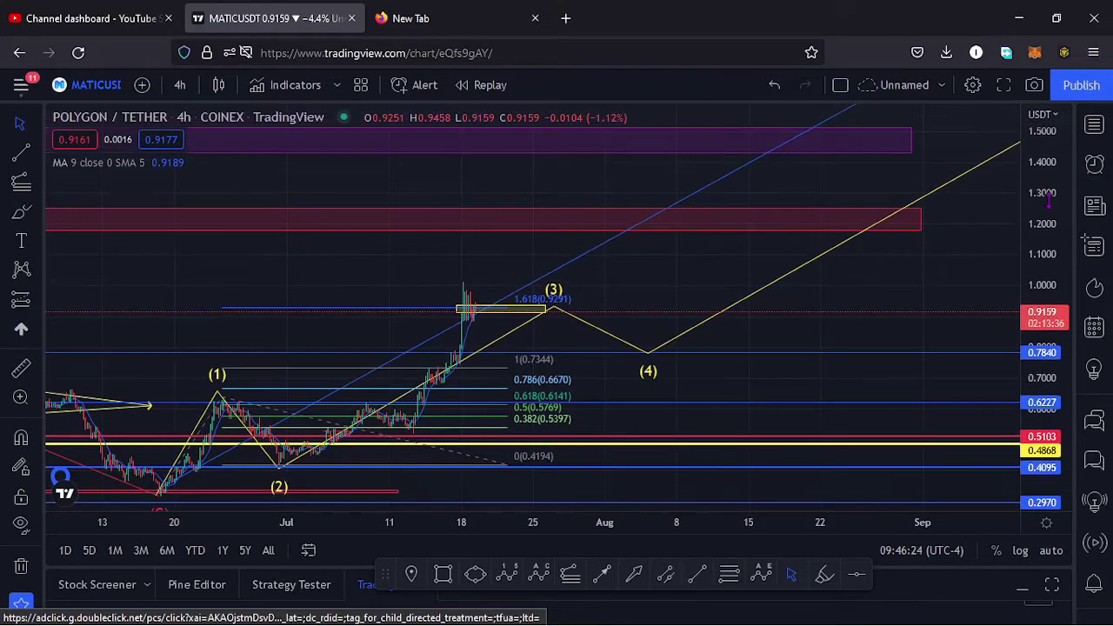
scroll(604, 236, down, 4)
mouse_move(670, 222)
mouse_down()
mouse_move(539, 238)
mouse_move(687, 256)
mouse_up()
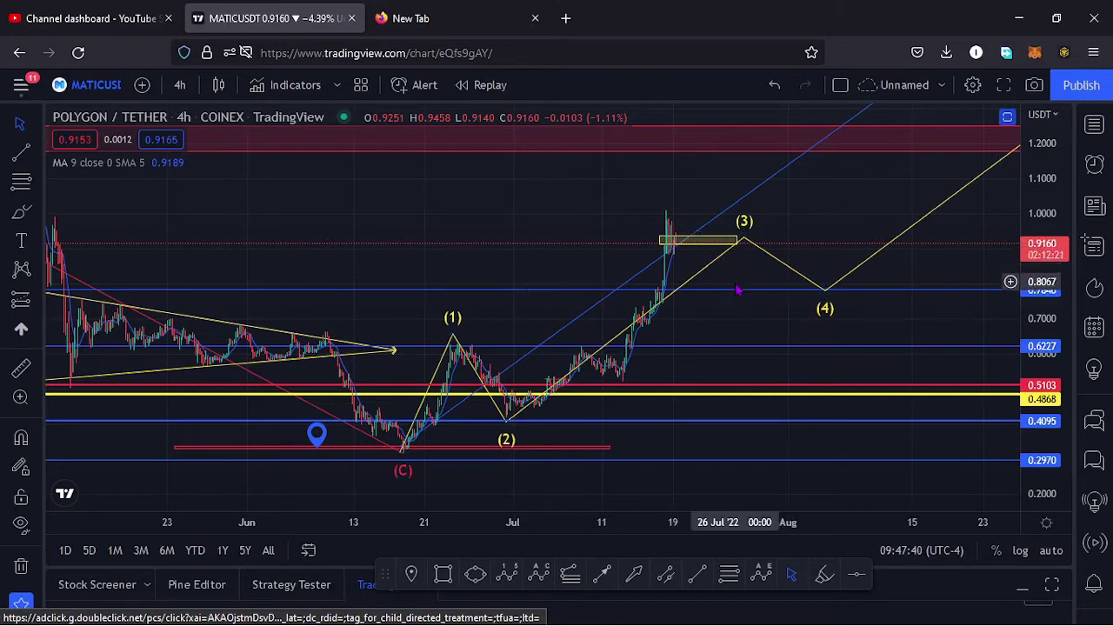
Step: Draw a Fibonacci retracement from the recent swing high at about 1.0183 down to the wave (C) low at about 0.3161
click(729, 576)
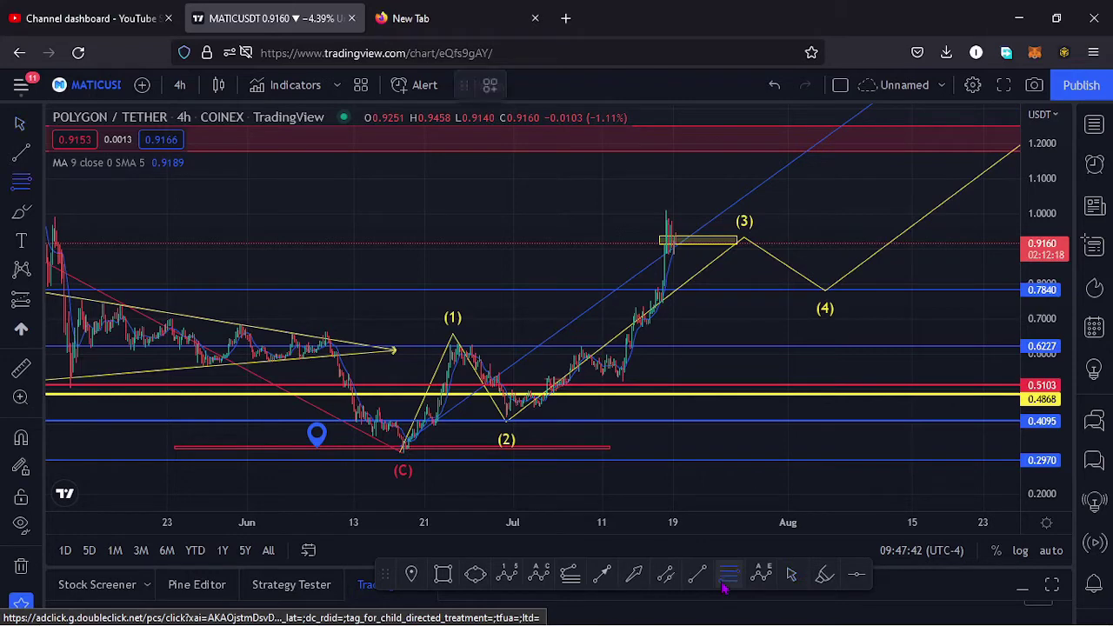
click(664, 207)
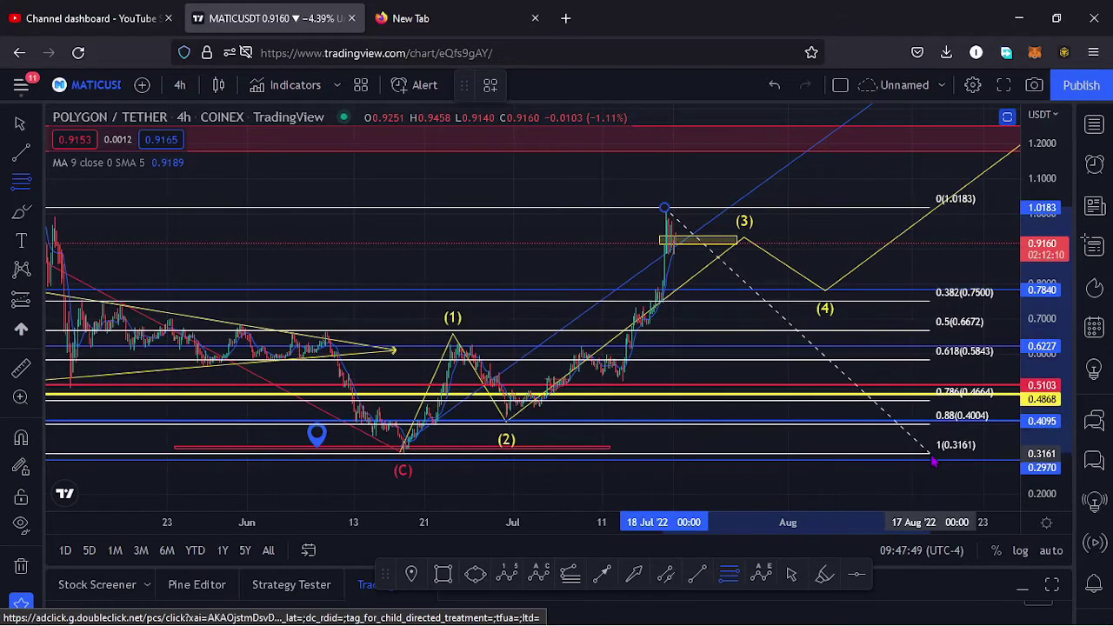
click(934, 462)
drag(715, 380, 688, 374)
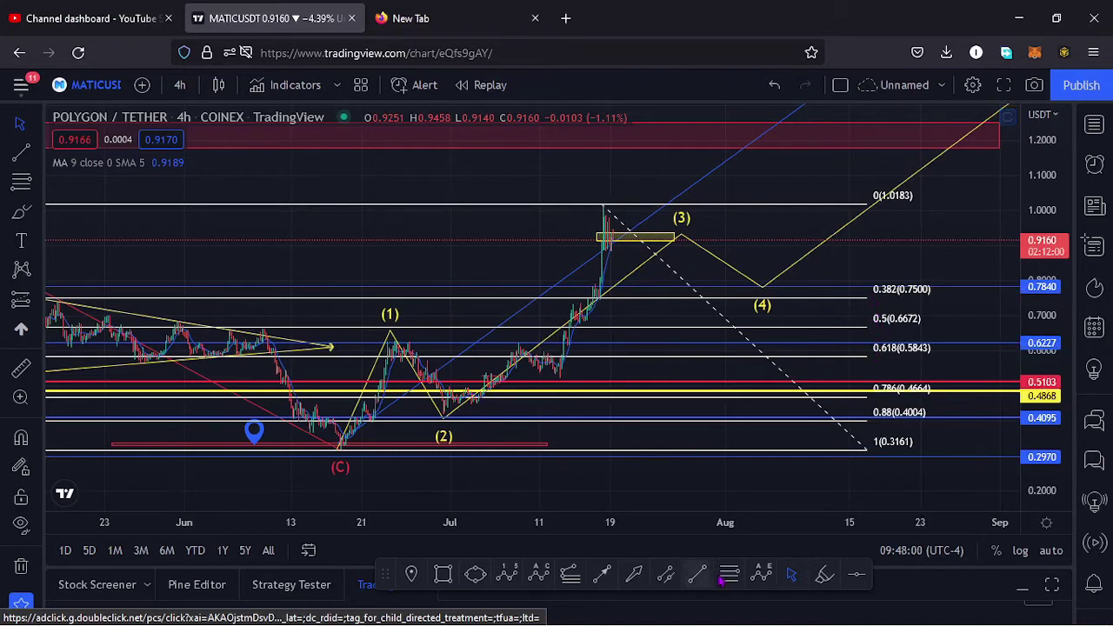
Step: Draw a rectangle around the wave (4) area from about 0.7602 down to about 0.5881, spanning 28 Jul to 17 Aug
click(443, 574)
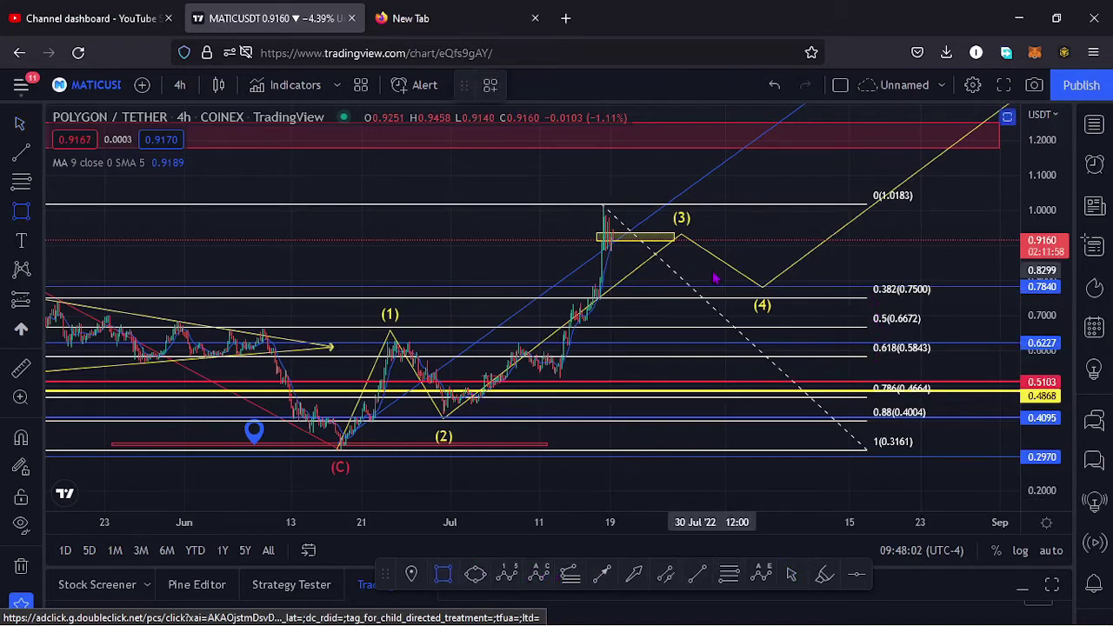
mouse_move(694, 296)
mouse_down()
mouse_move(760, 348)
mouse_move(849, 357)
mouse_up()
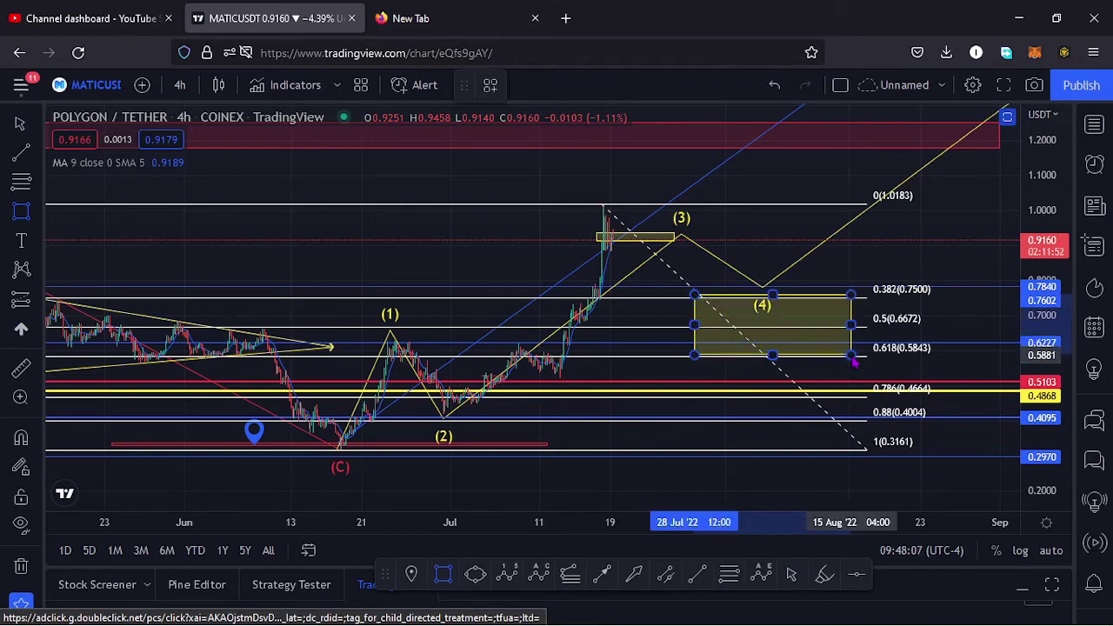
drag(852, 358, 870, 355)
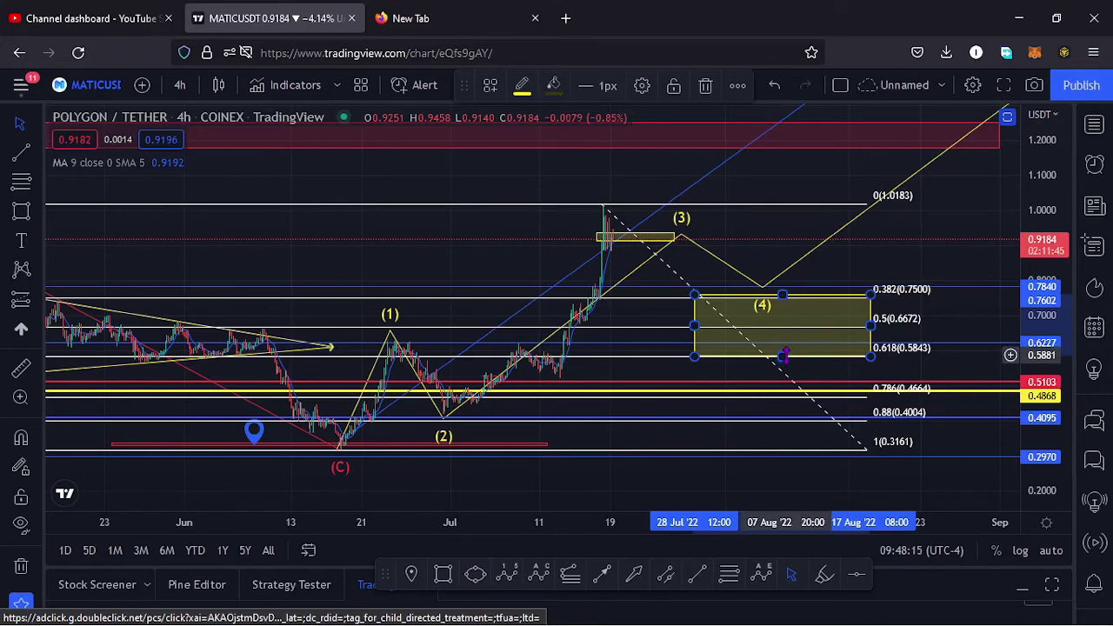
mouse_move(782, 355)
mouse_down()
mouse_move(786, 316)
mouse_move(784, 354)
mouse_up()
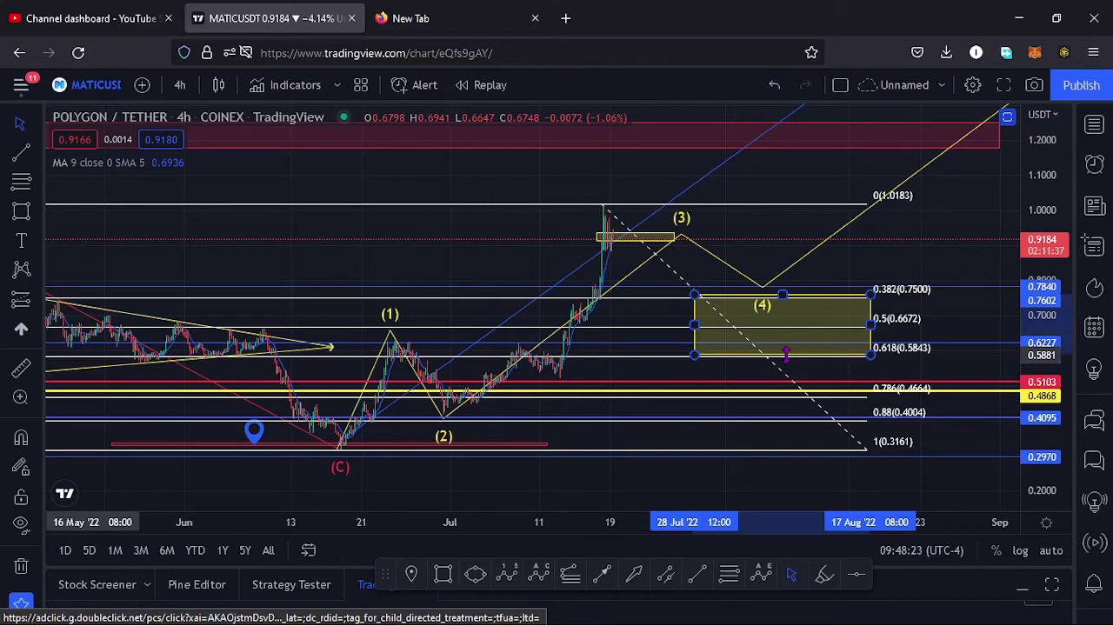
Step: Raise the rectangle's lower edge to the 0.5 retracement level at 0.6672 and lower the wave (4) point to that edge
click(762, 301)
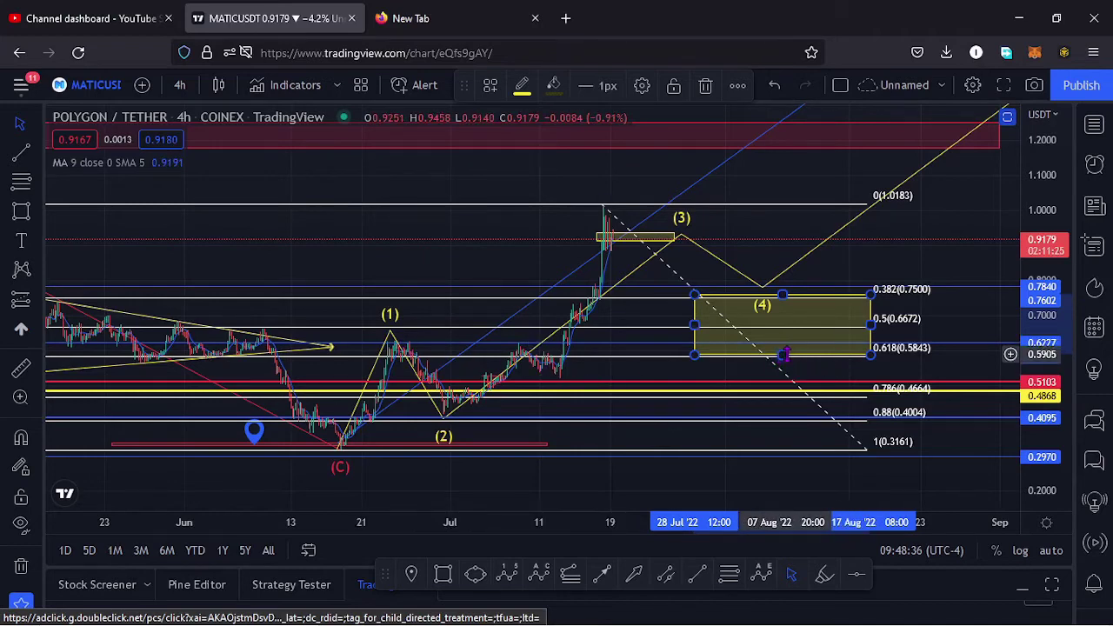
drag(785, 354, 796, 327)
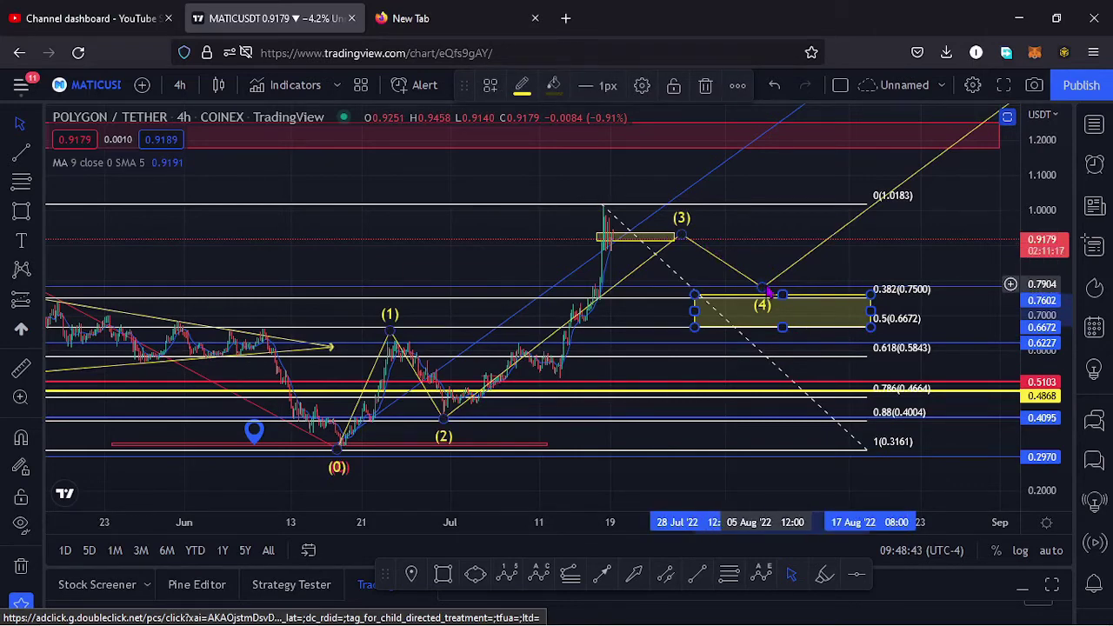
drag(769, 293, 782, 332)
Step: Delete the Fibonacci retracement drawn from the recent swing high to the wave (C) low
drag(783, 270, 754, 271)
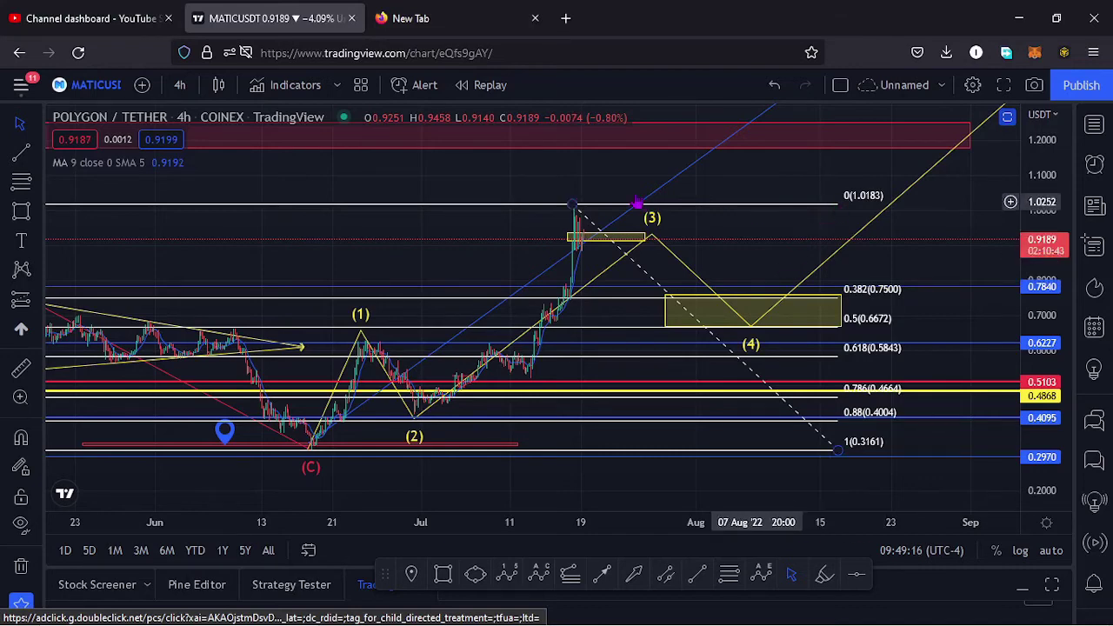
click(574, 209)
key(Delete)
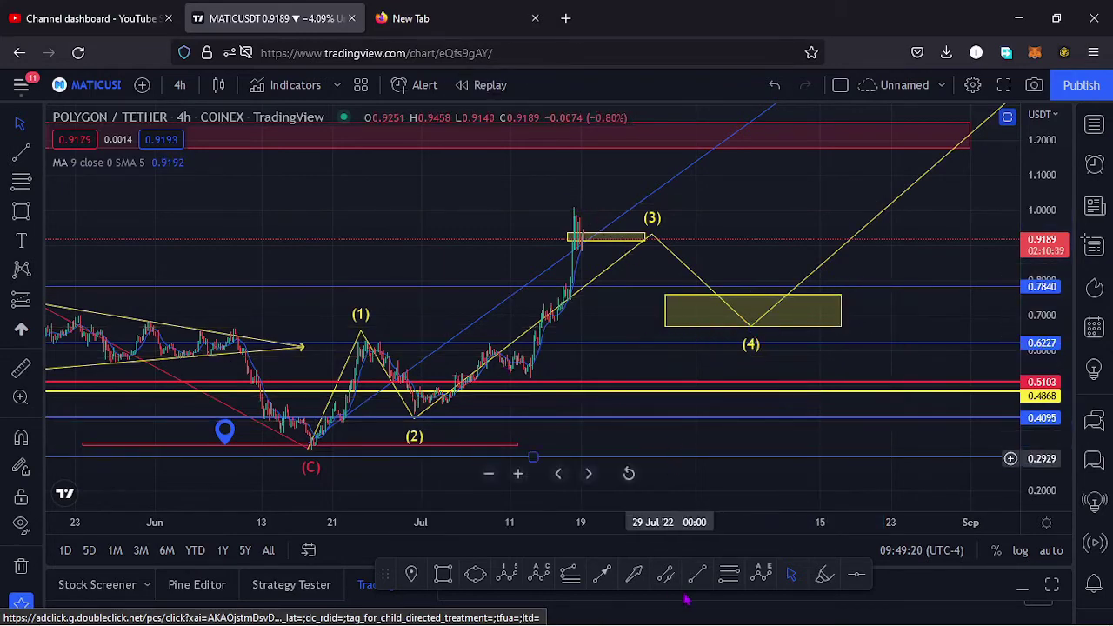
Step: Place a horizontal line near the wave (1) high at about 0.6346 and lower it to about 0.6207
click(862, 577)
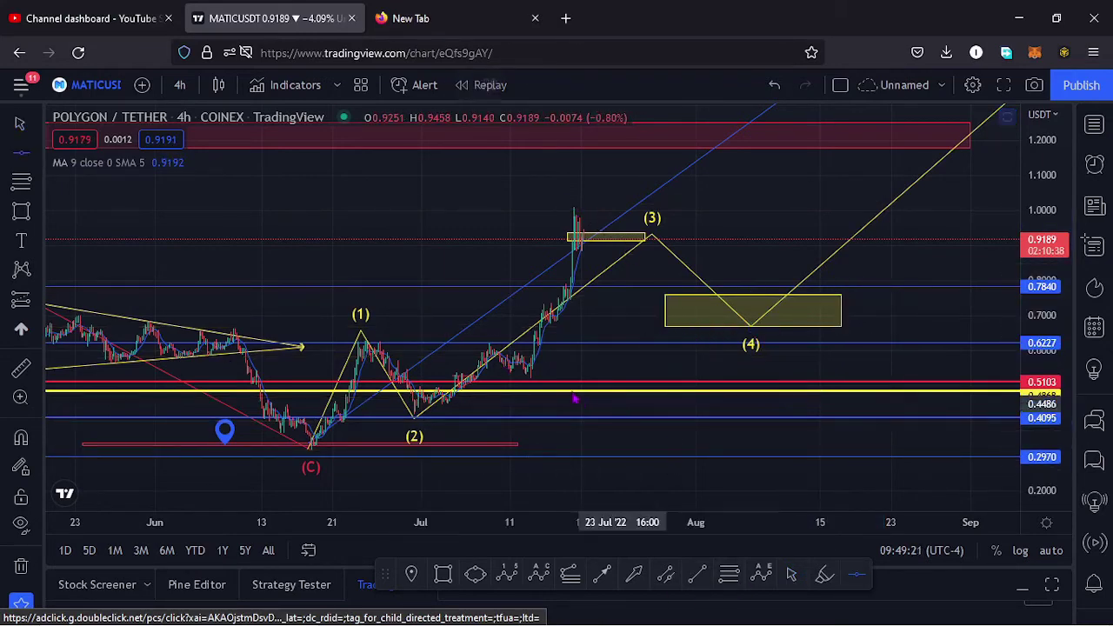
click(533, 339)
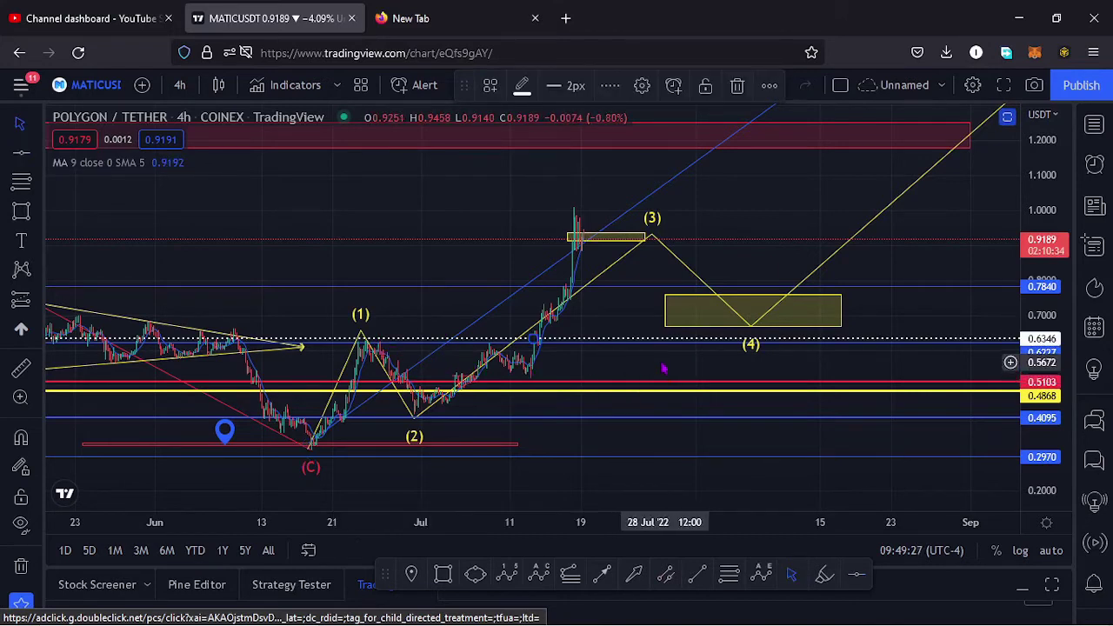
drag(533, 338, 534, 343)
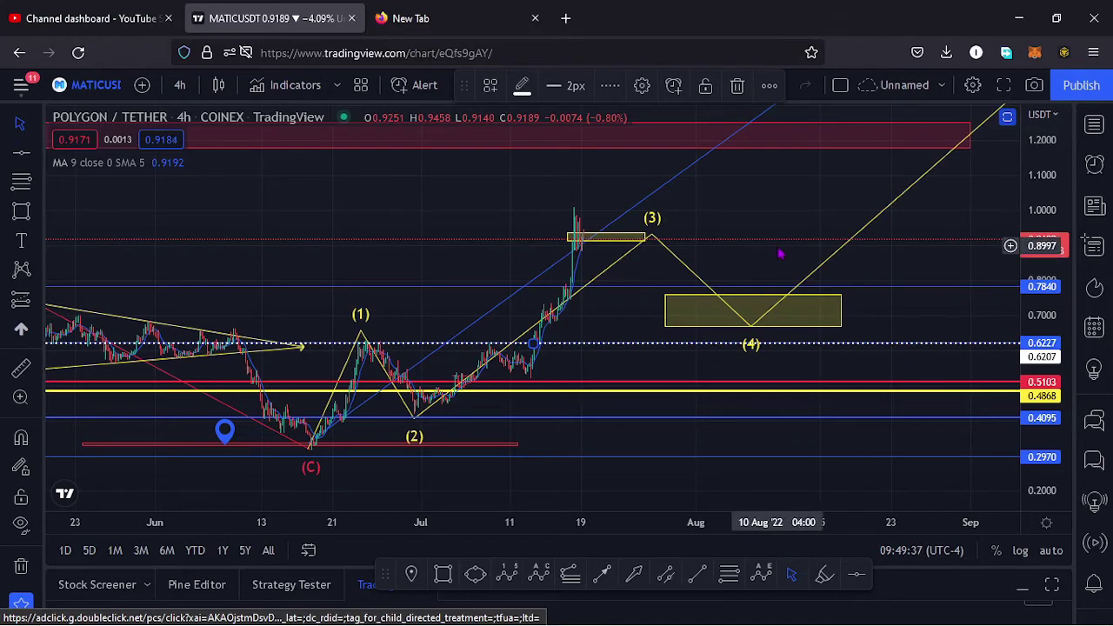
Step: Examine the projected path from wave (4) to wave (5) against the red and purple resistance zones above the price
scroll(780, 252, down, 2)
mouse_move(848, 201)
mouse_down()
mouse_move(748, 236)
mouse_move(620, 246)
mouse_up()
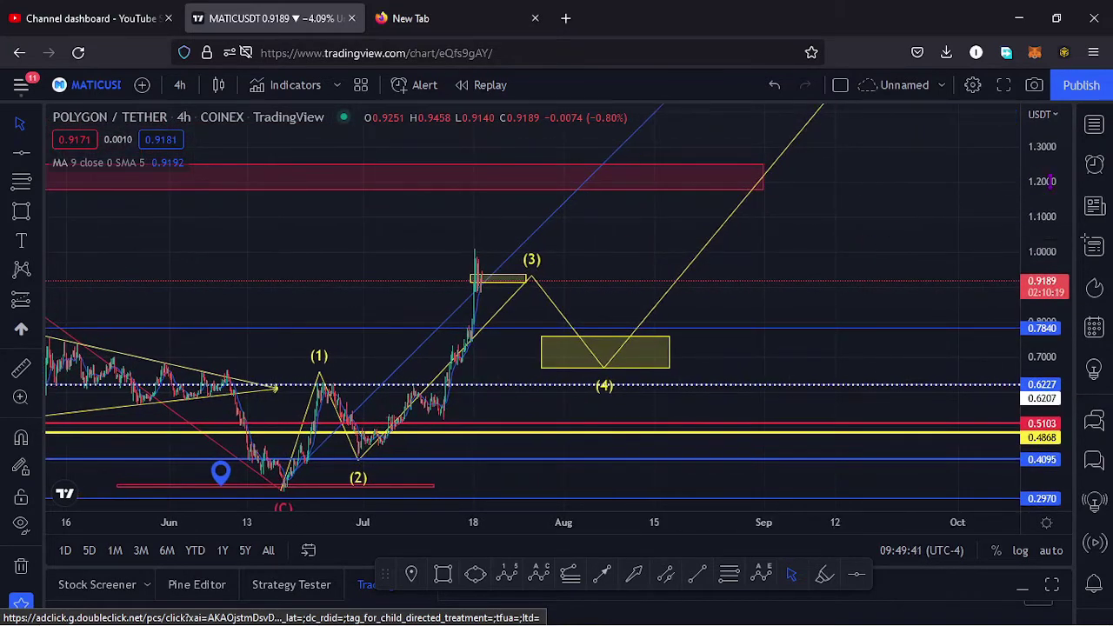
scroll(1051, 181, down, 4)
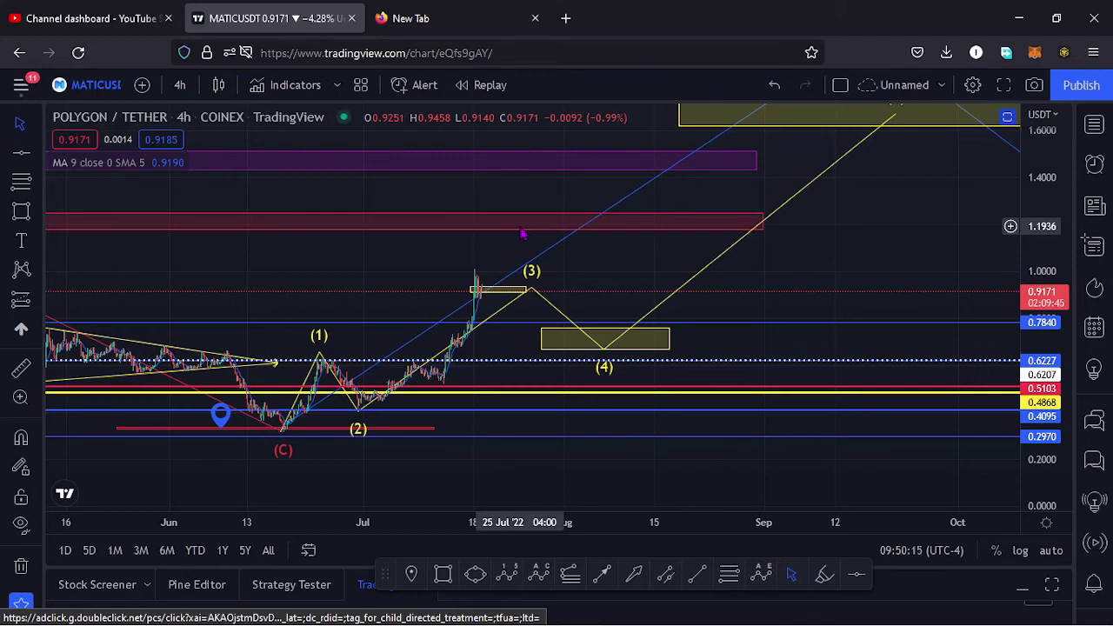
drag(628, 267, 583, 277)
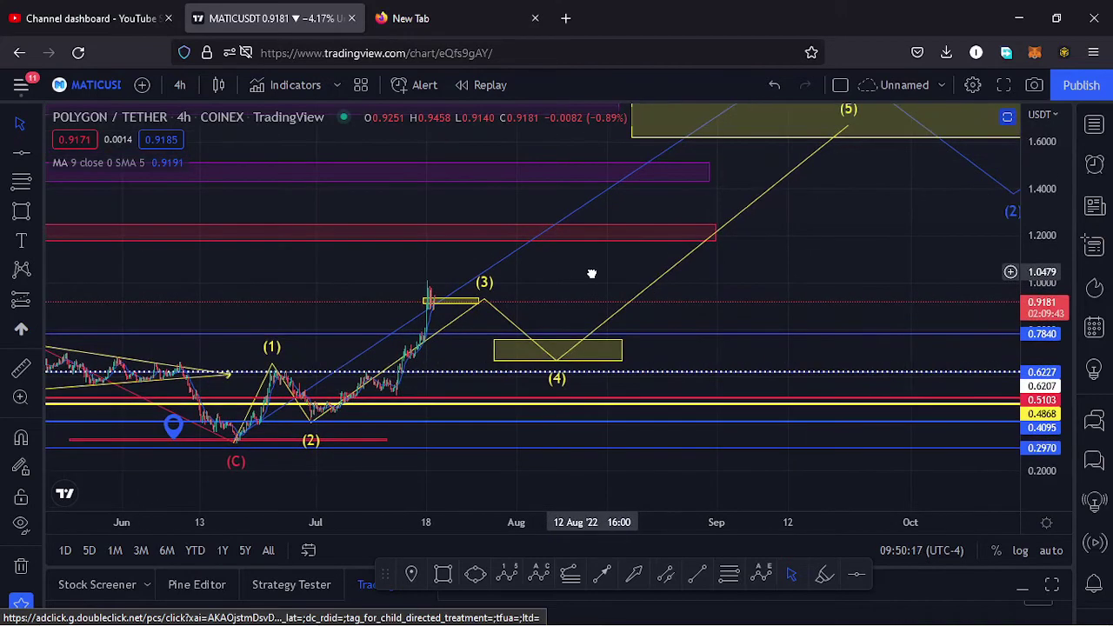
Step: Maximize the RSI pane and draw a falling line from about 65.44 on 19 Jul to about 41.34 on 29 Jul
click(1009, 118)
click(1009, 439)
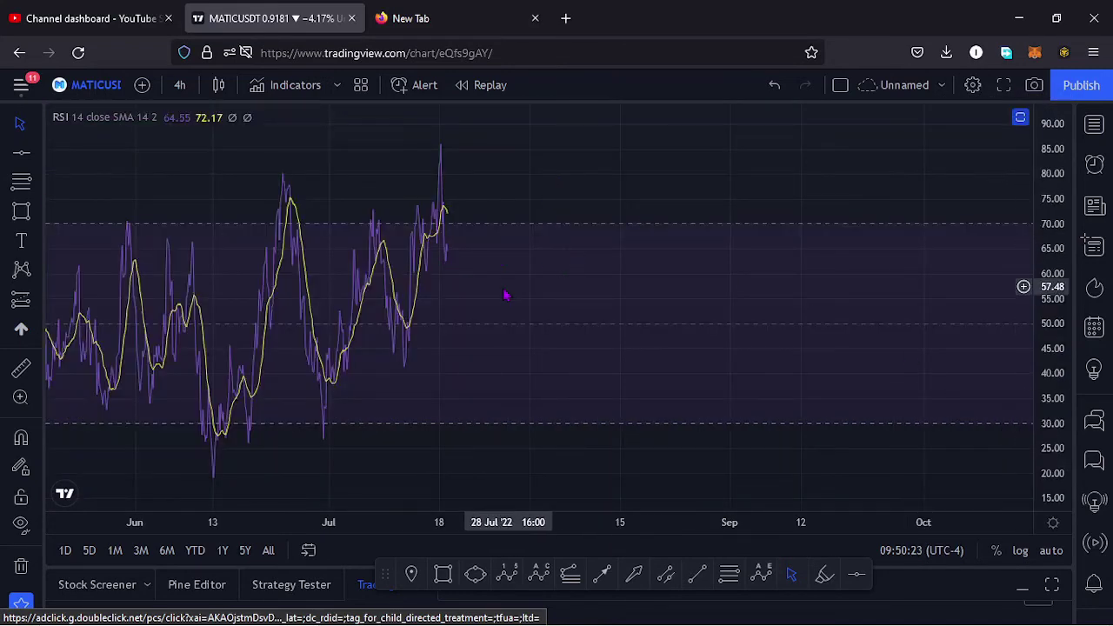
drag(507, 296, 757, 308)
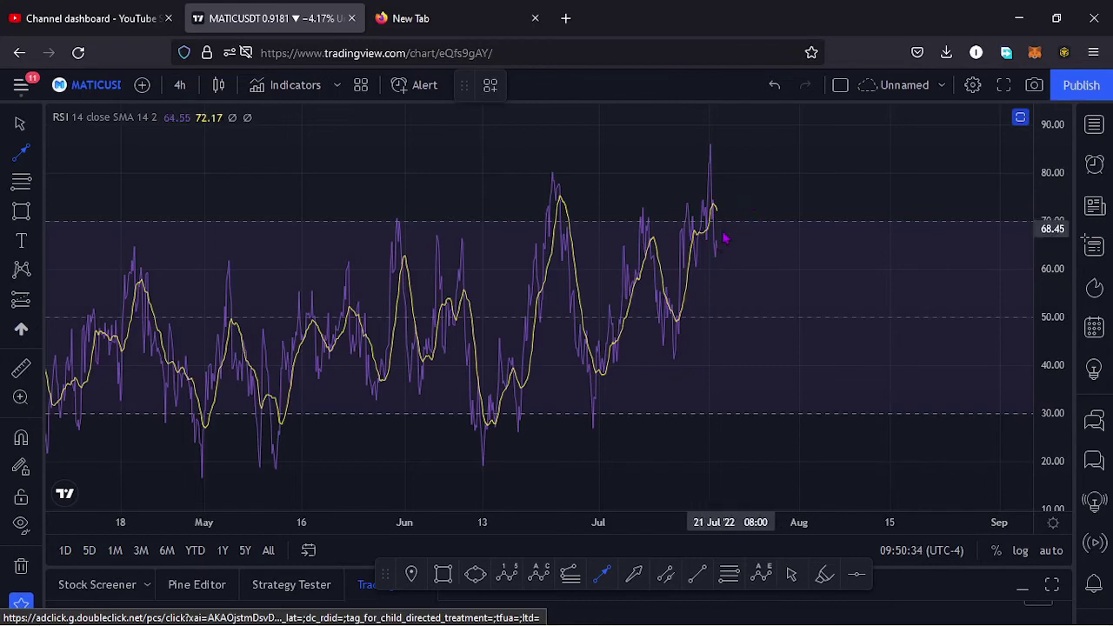
scroll(621, 269, up, 2)
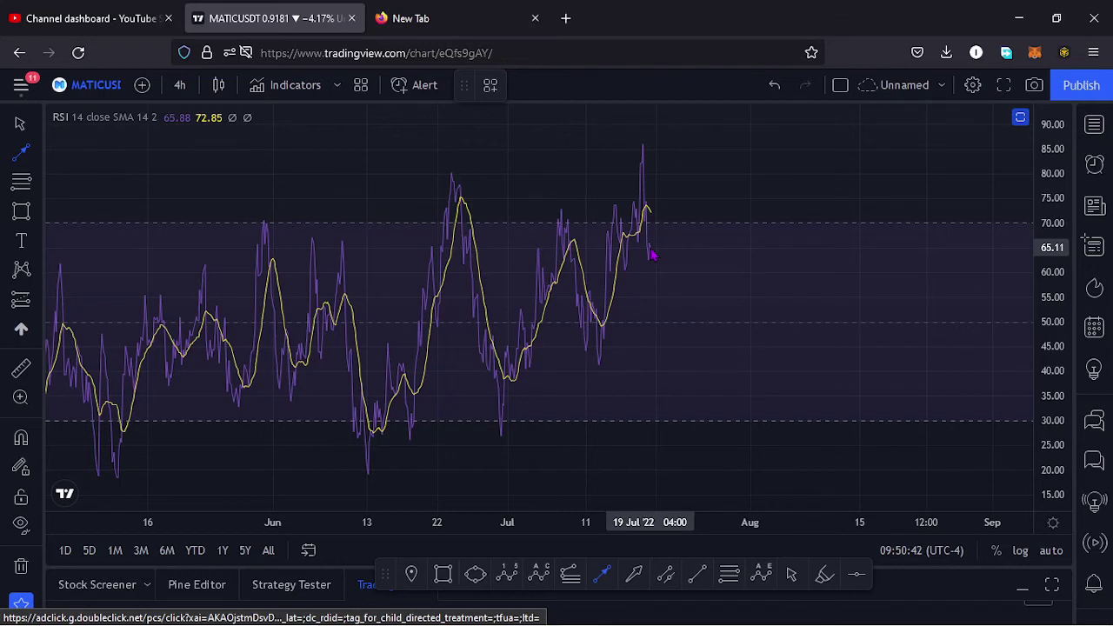
click(651, 249)
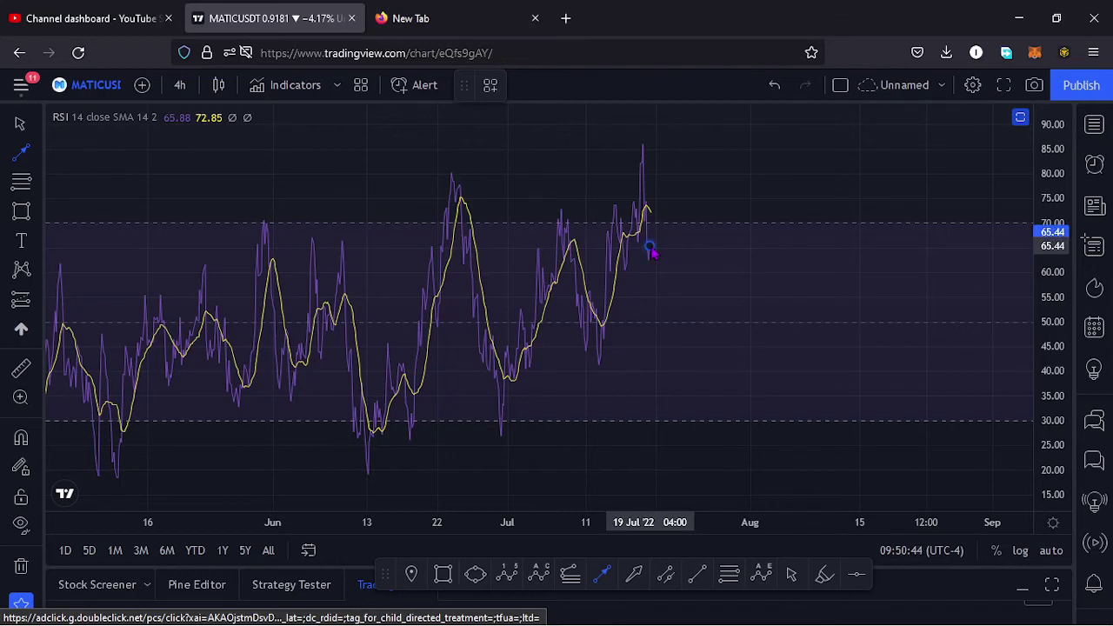
click(732, 366)
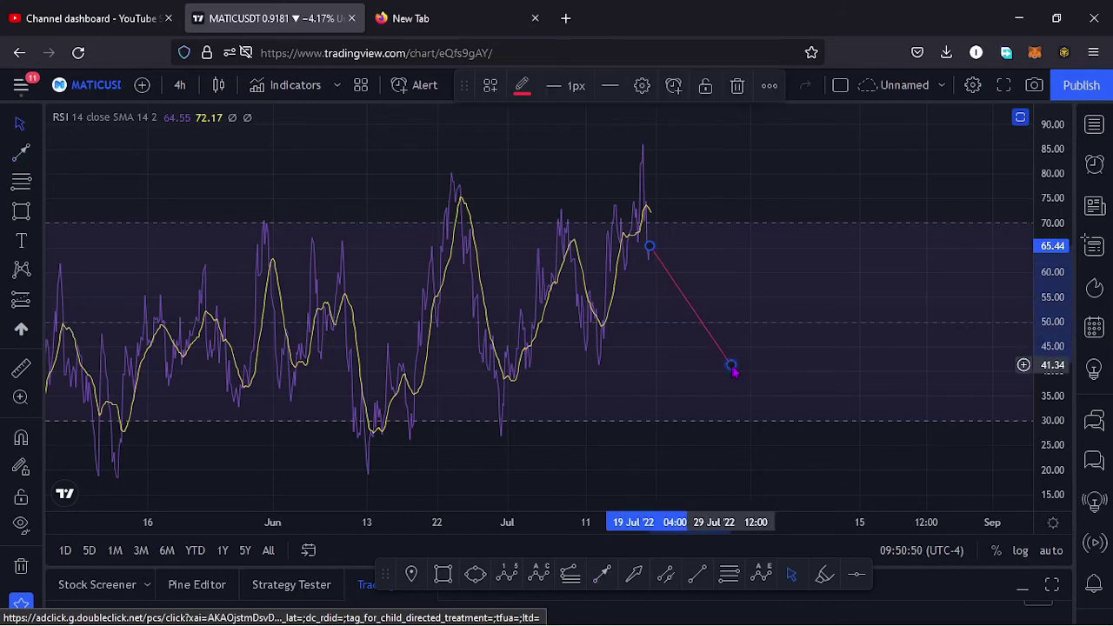
Step: Restore the RSI pane, maximize the MACD pane to examine its latest lines and histogram, and restore the chart layout
click(1020, 117)
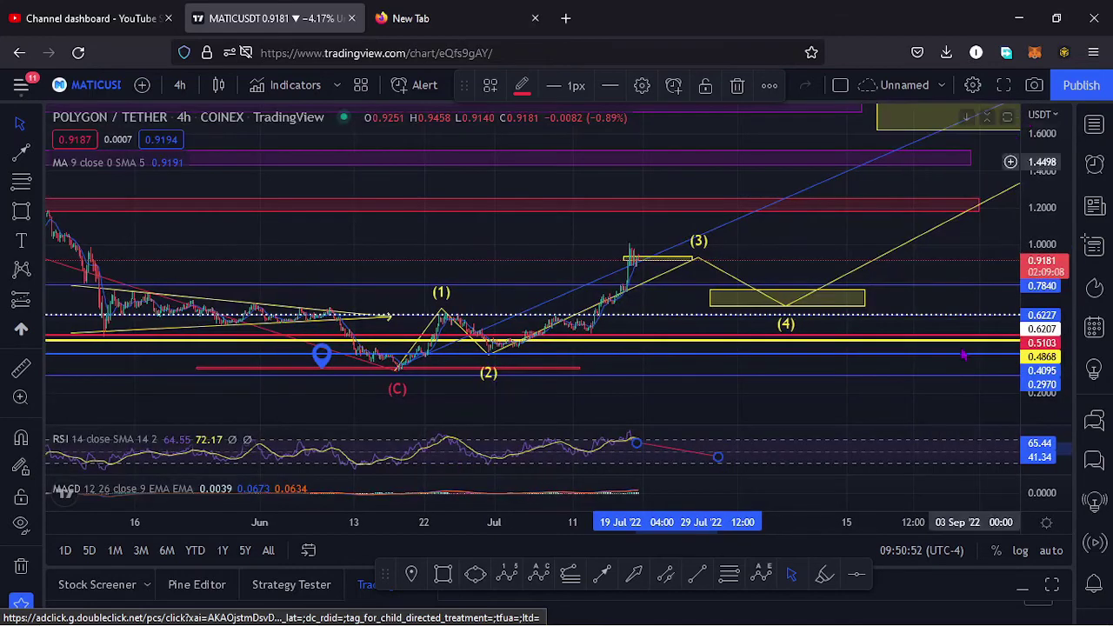
click(1009, 493)
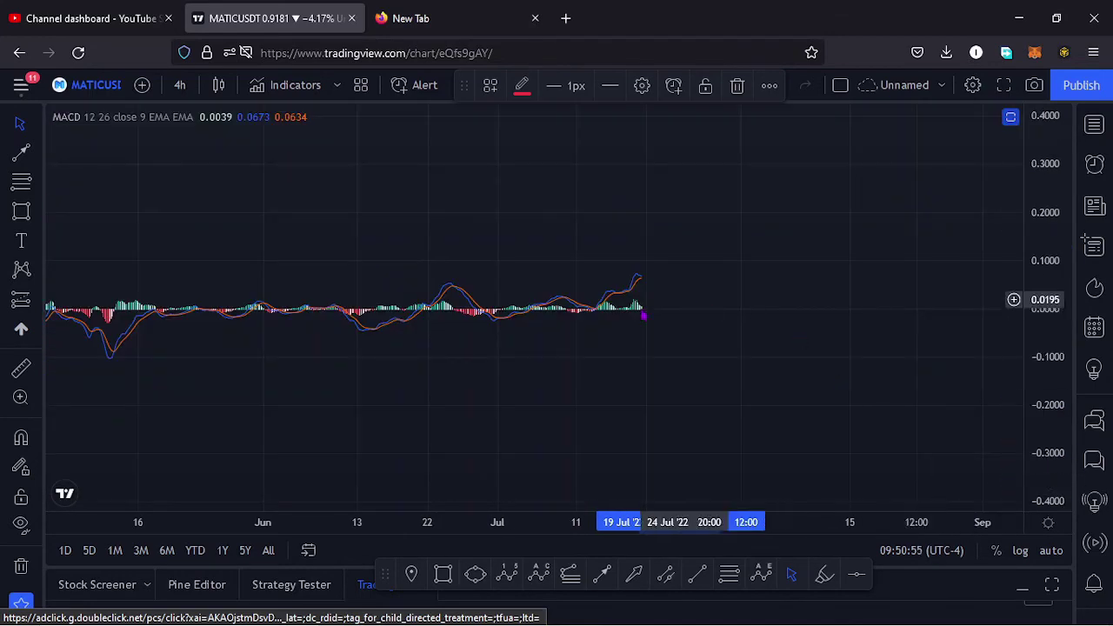
scroll(641, 315, up, 3)
click(481, 363)
drag(482, 363, 832, 356)
scroll(708, 322, up, 3)
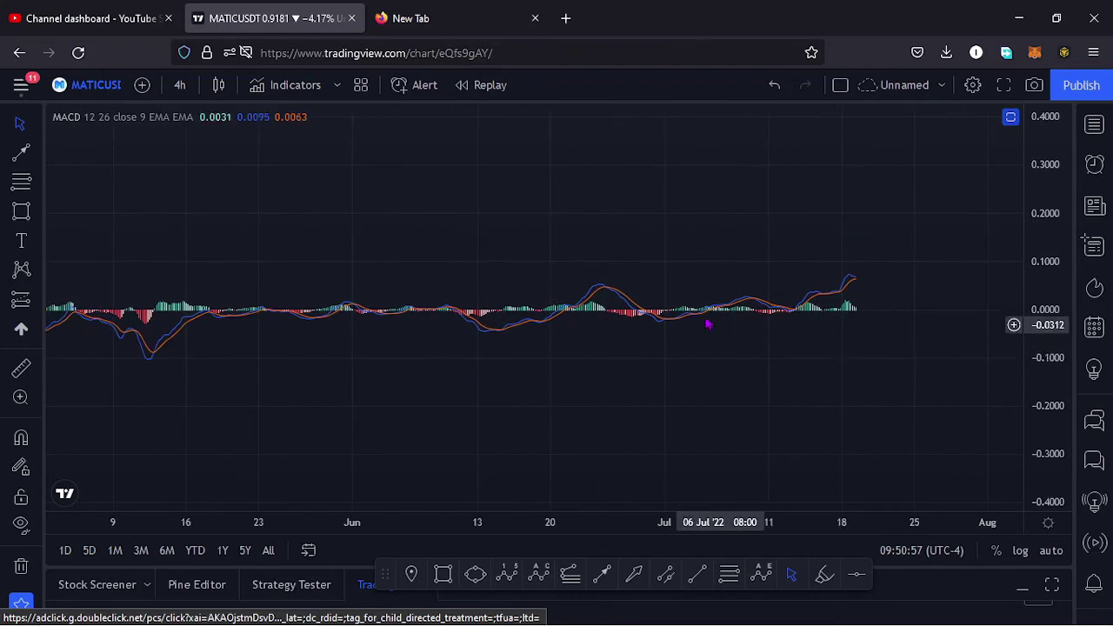
scroll(1047, 310, up, 2)
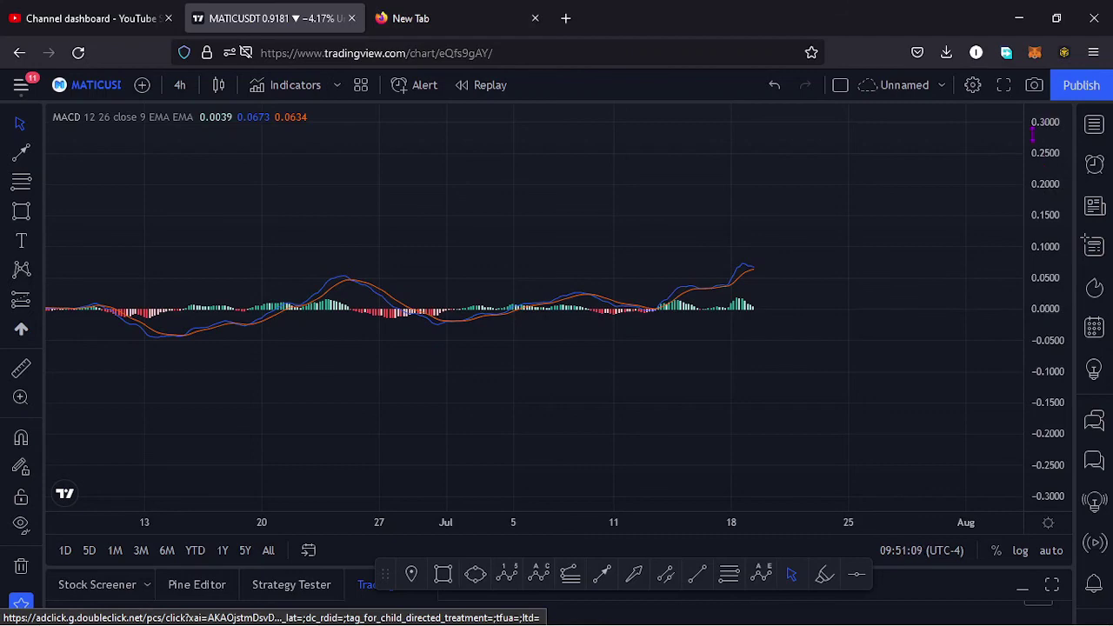
click(1012, 118)
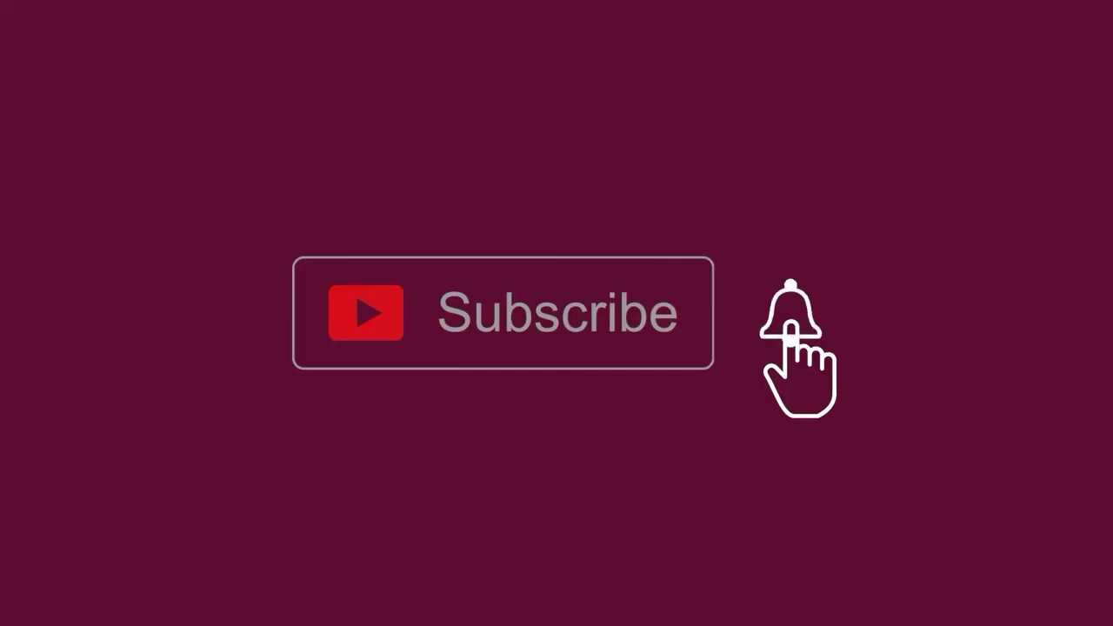